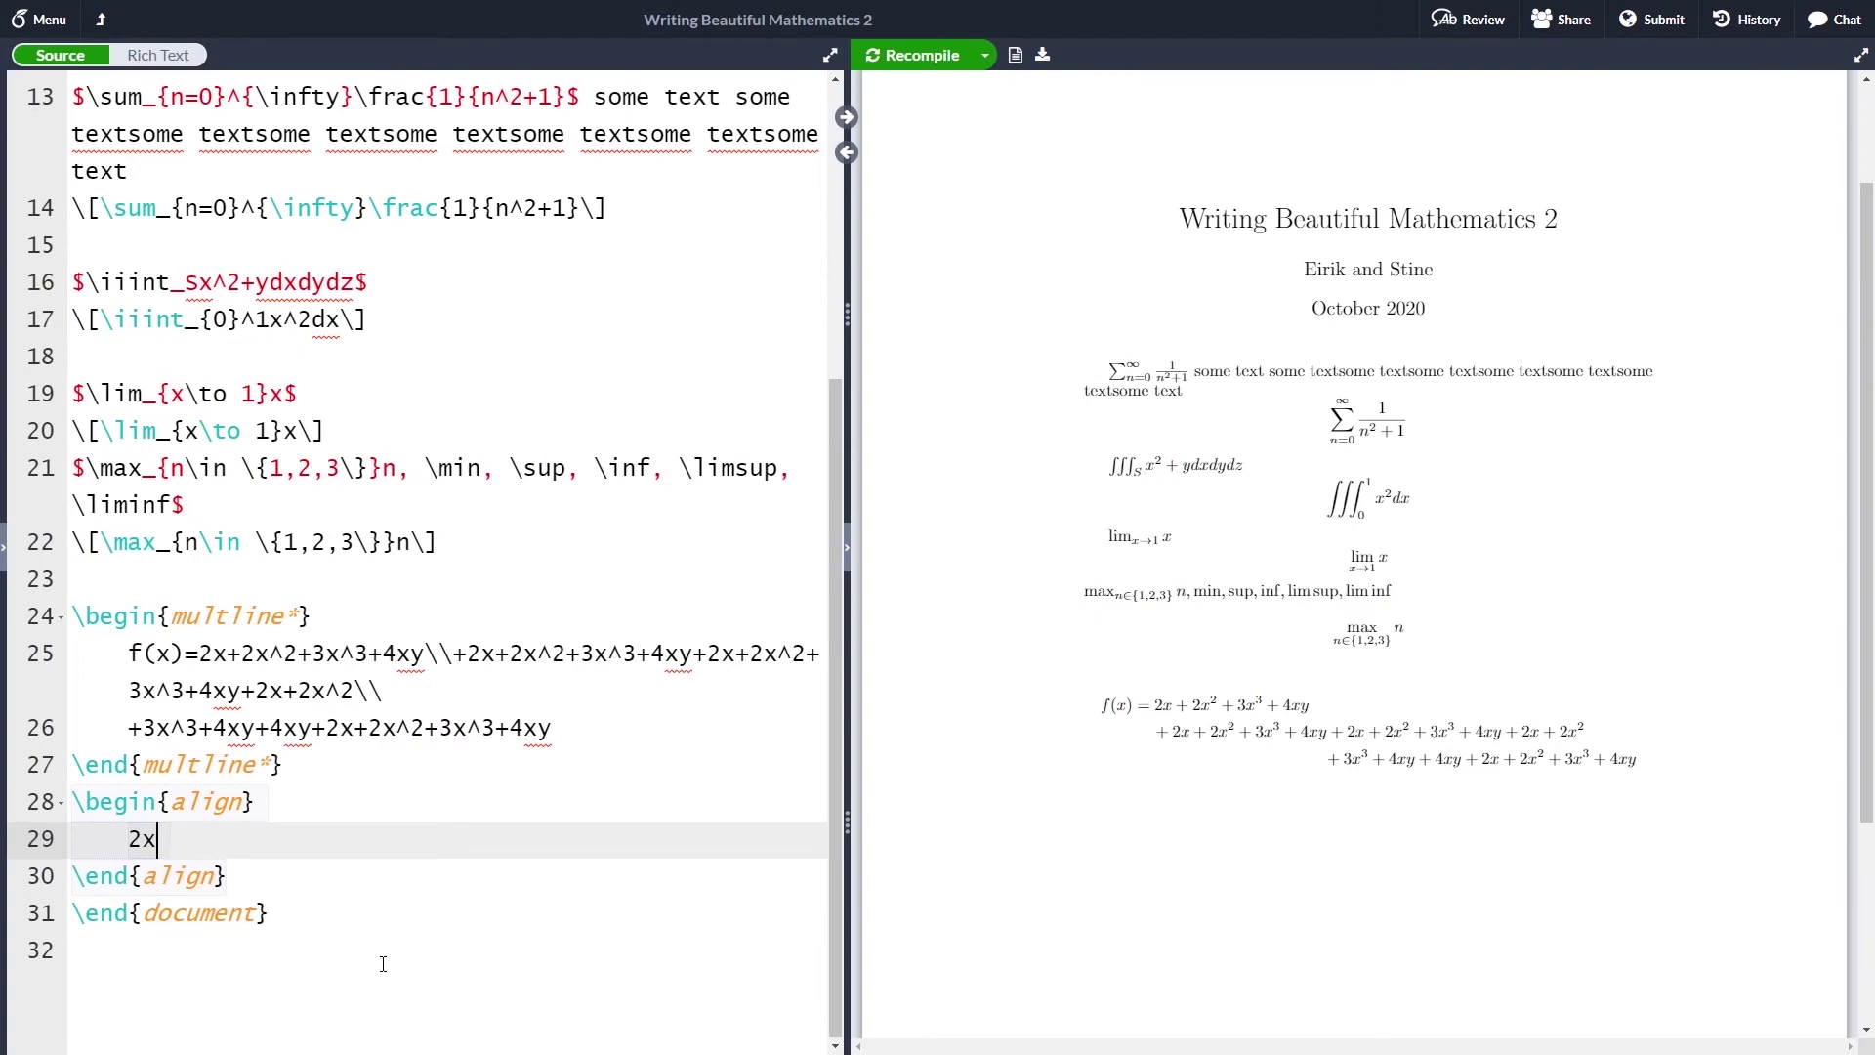
Extend the align equation on line 29 with '+3y+3z+'
{"action": "type", "text": "+3y+3z+"}
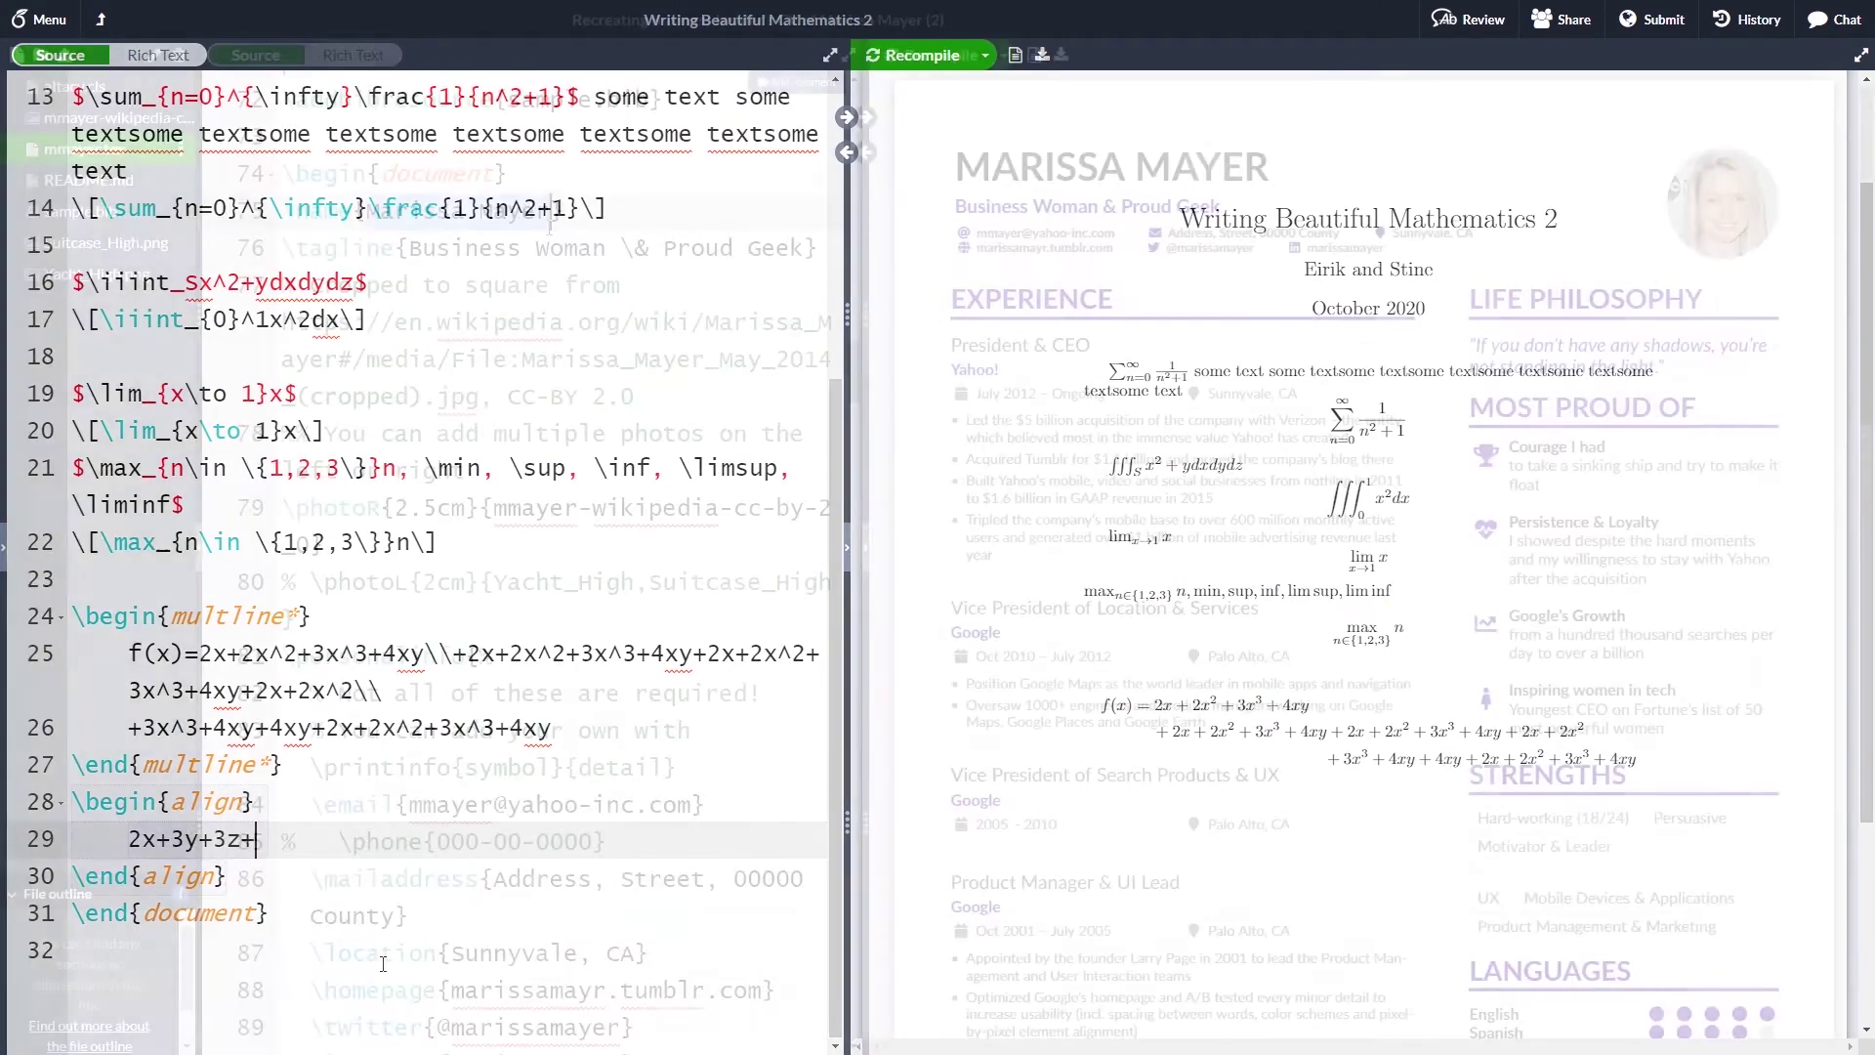
Type the authors' names inside \name{} in the CV template
{"action": "type", "text": "Eirik and "}
{"action": "type", "text": "Stine"}
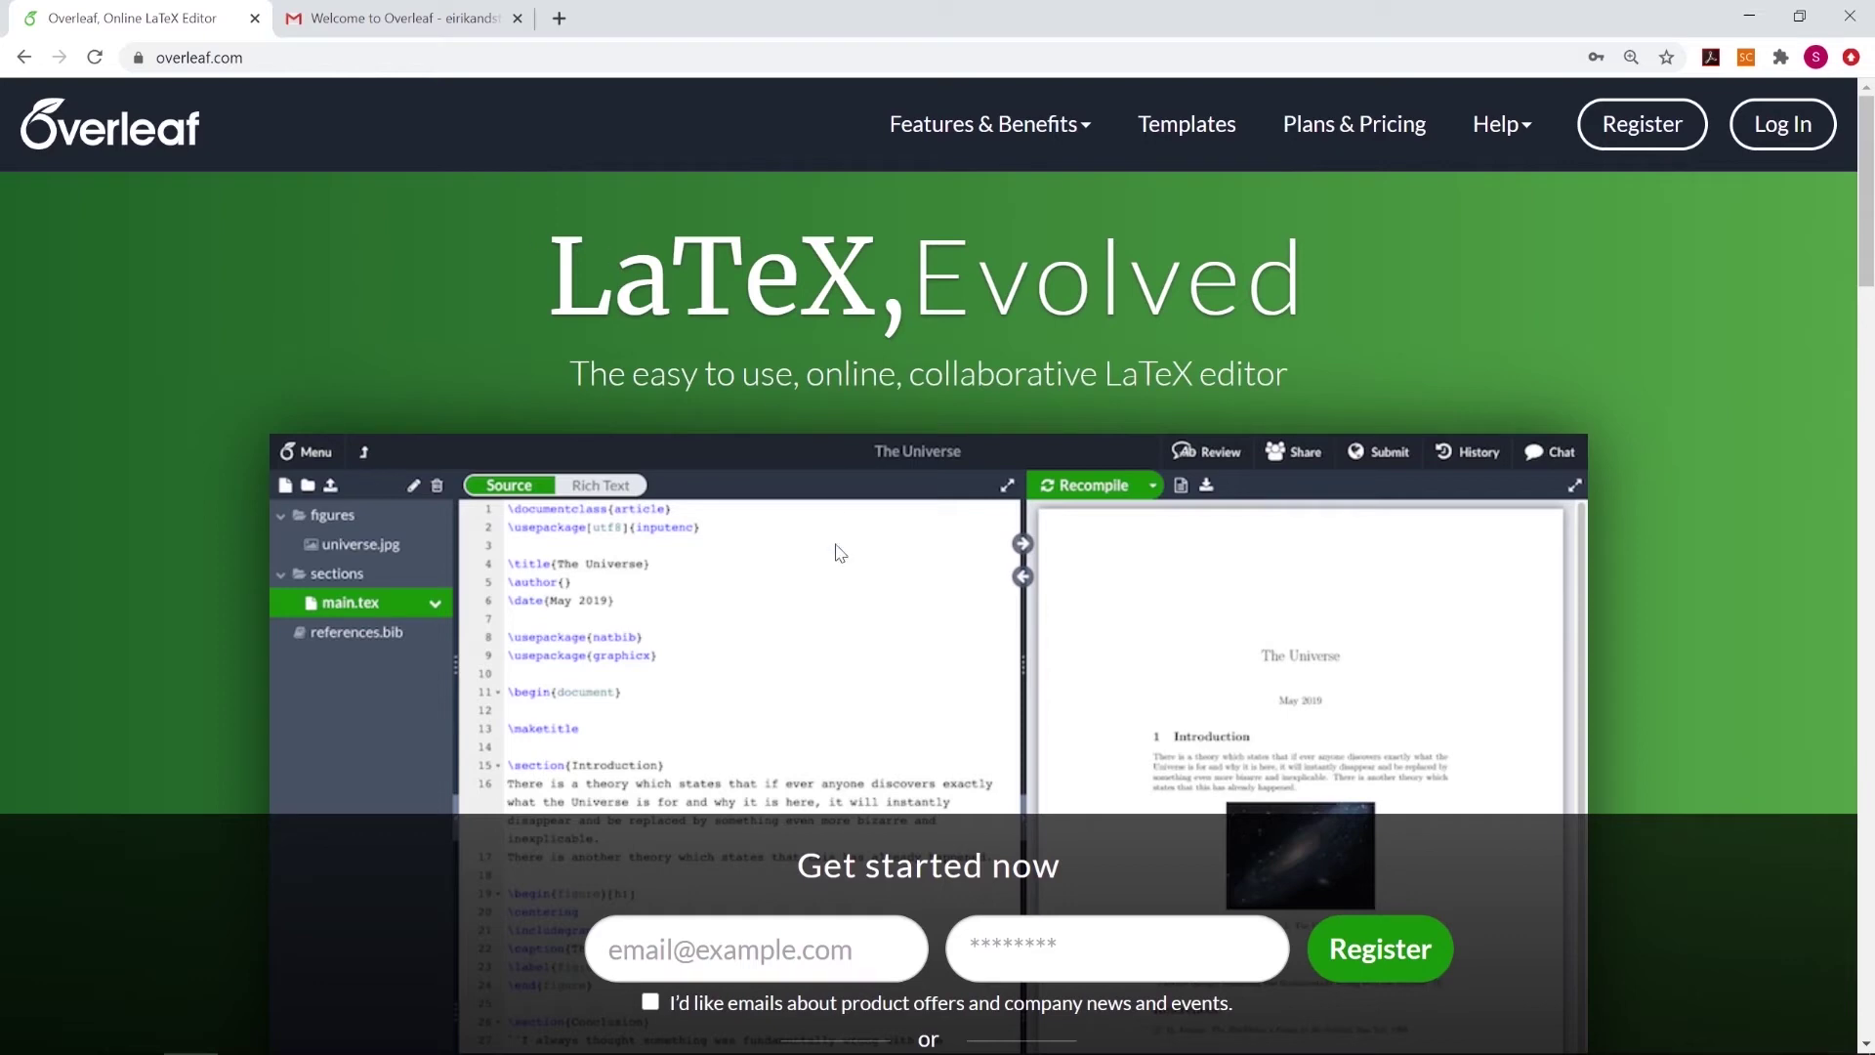
Scroll down the Overleaf landing page and go to the sign-in page
{"action": "scroll", "coordinate": [837, 544], "scroll_direction": "down", "scroll_amount": 2}
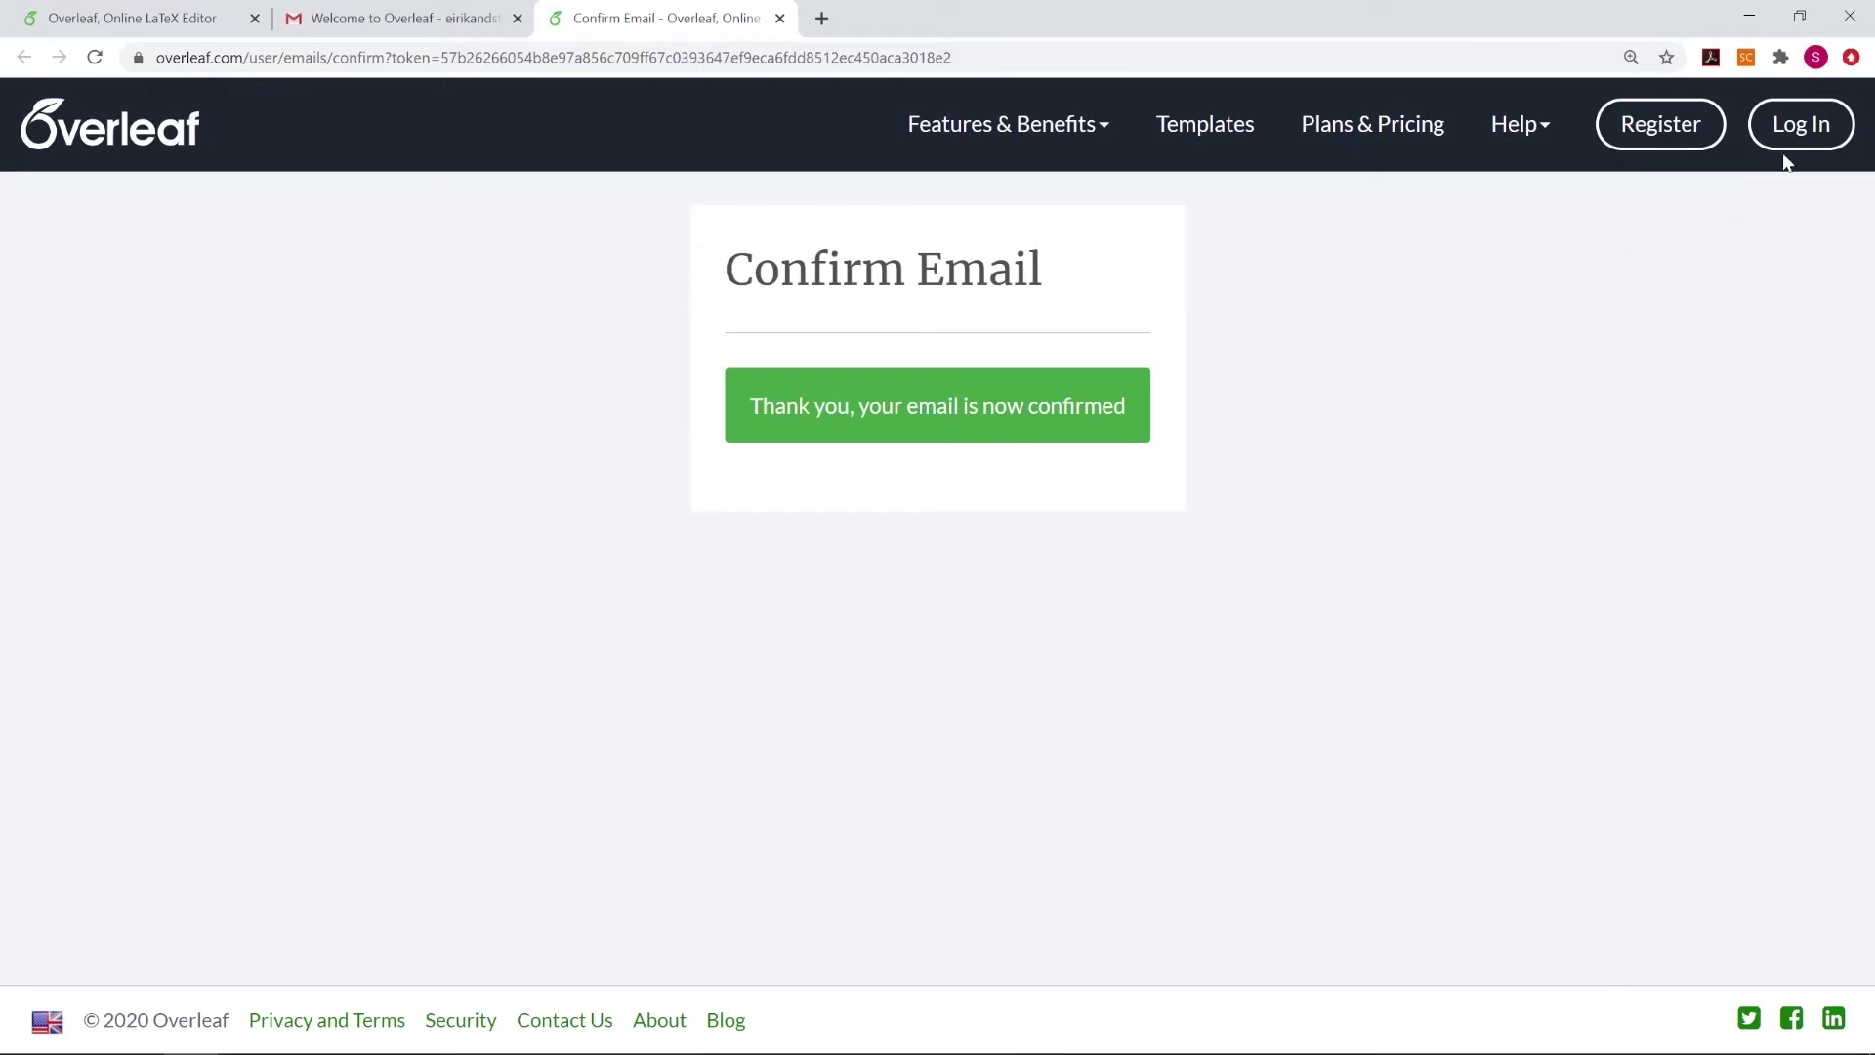
{"action": "left_click", "coordinate": [1795, 144]}
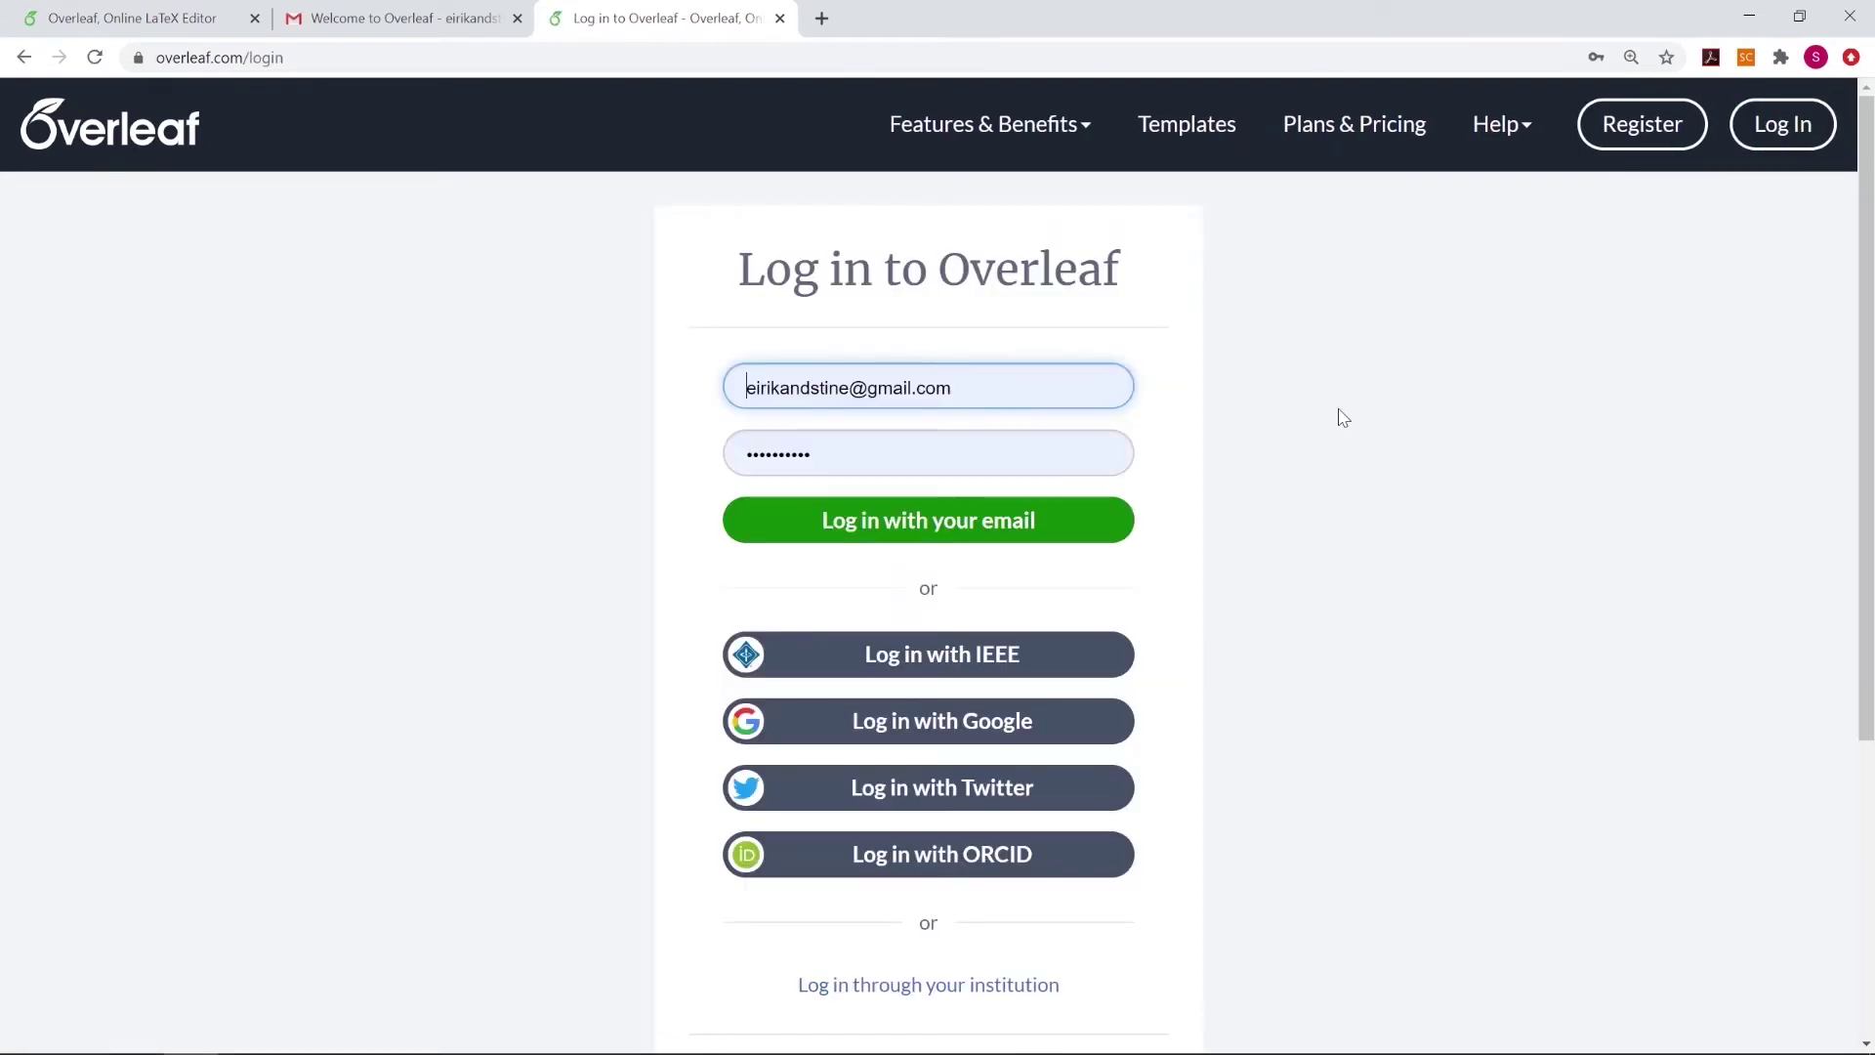
Log in to Overleaf with the entered email and password
{"action": "left_click", "coordinate": [1061, 519]}
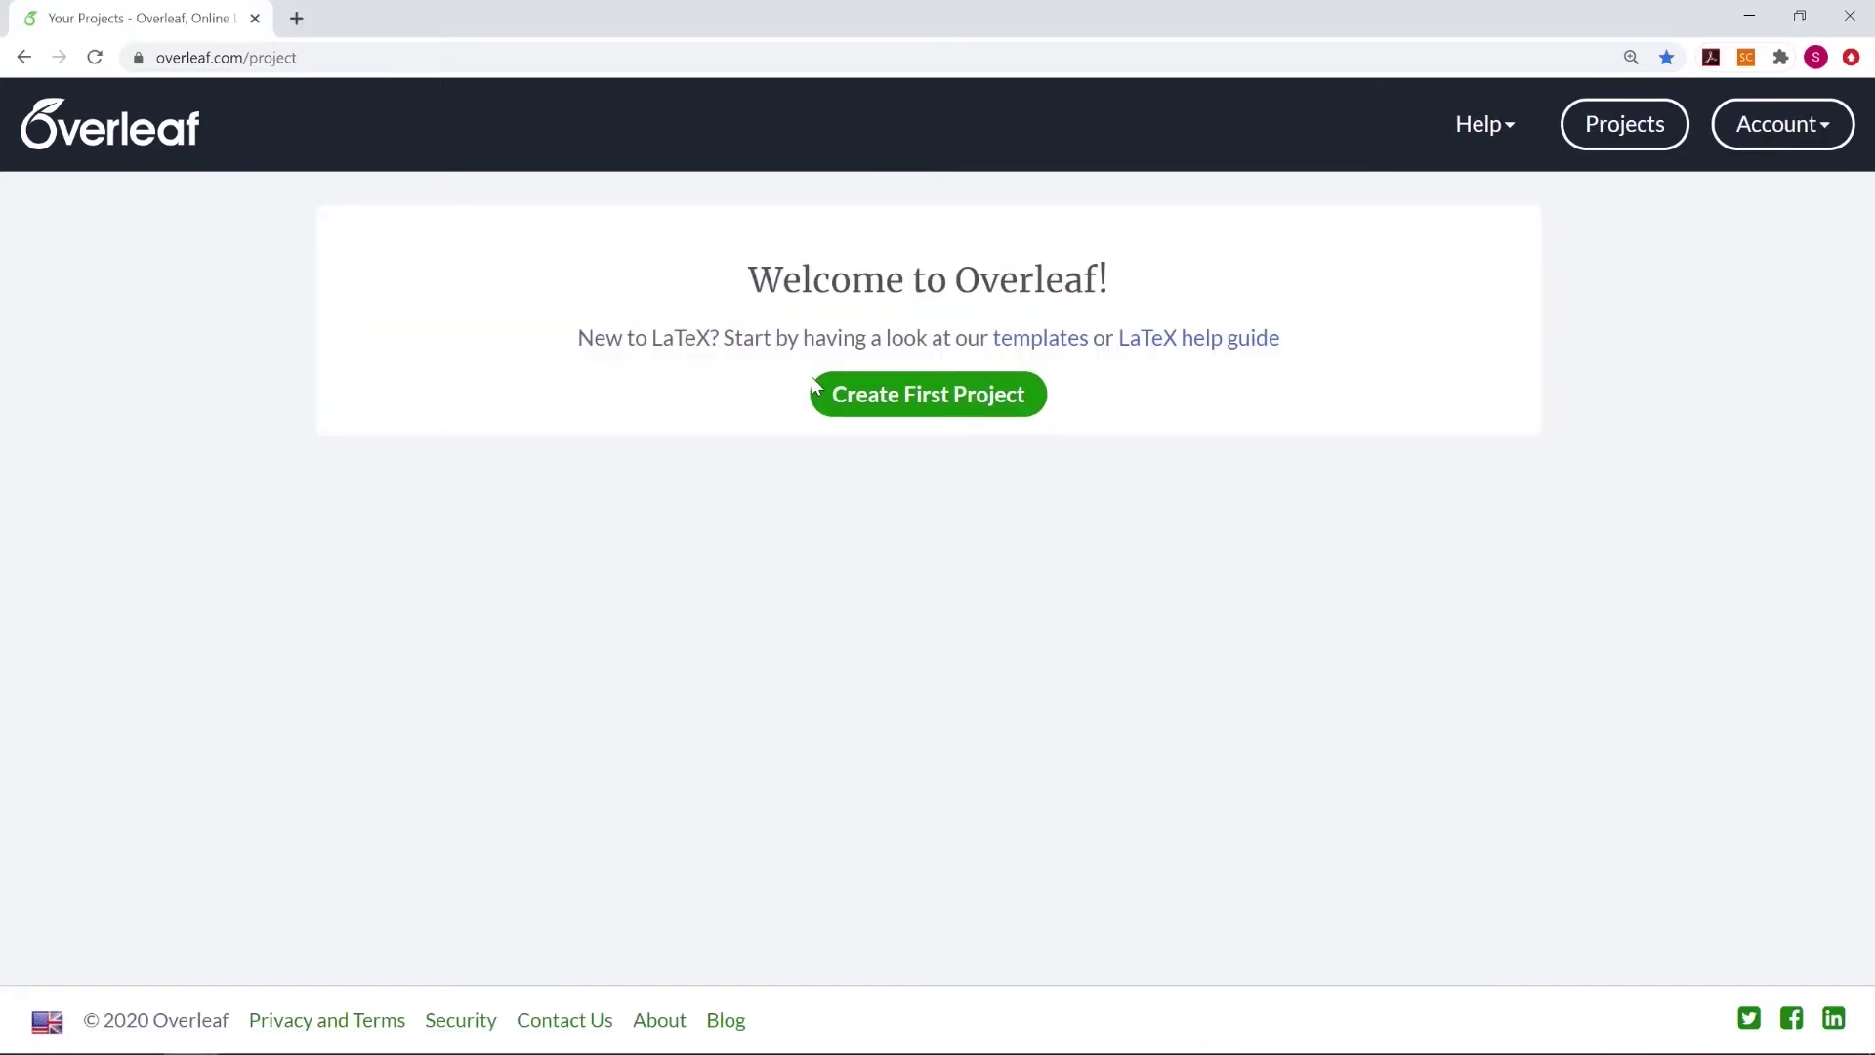
Start a new blank project named 'First Project'
{"action": "left_click", "coordinate": [899, 394]}
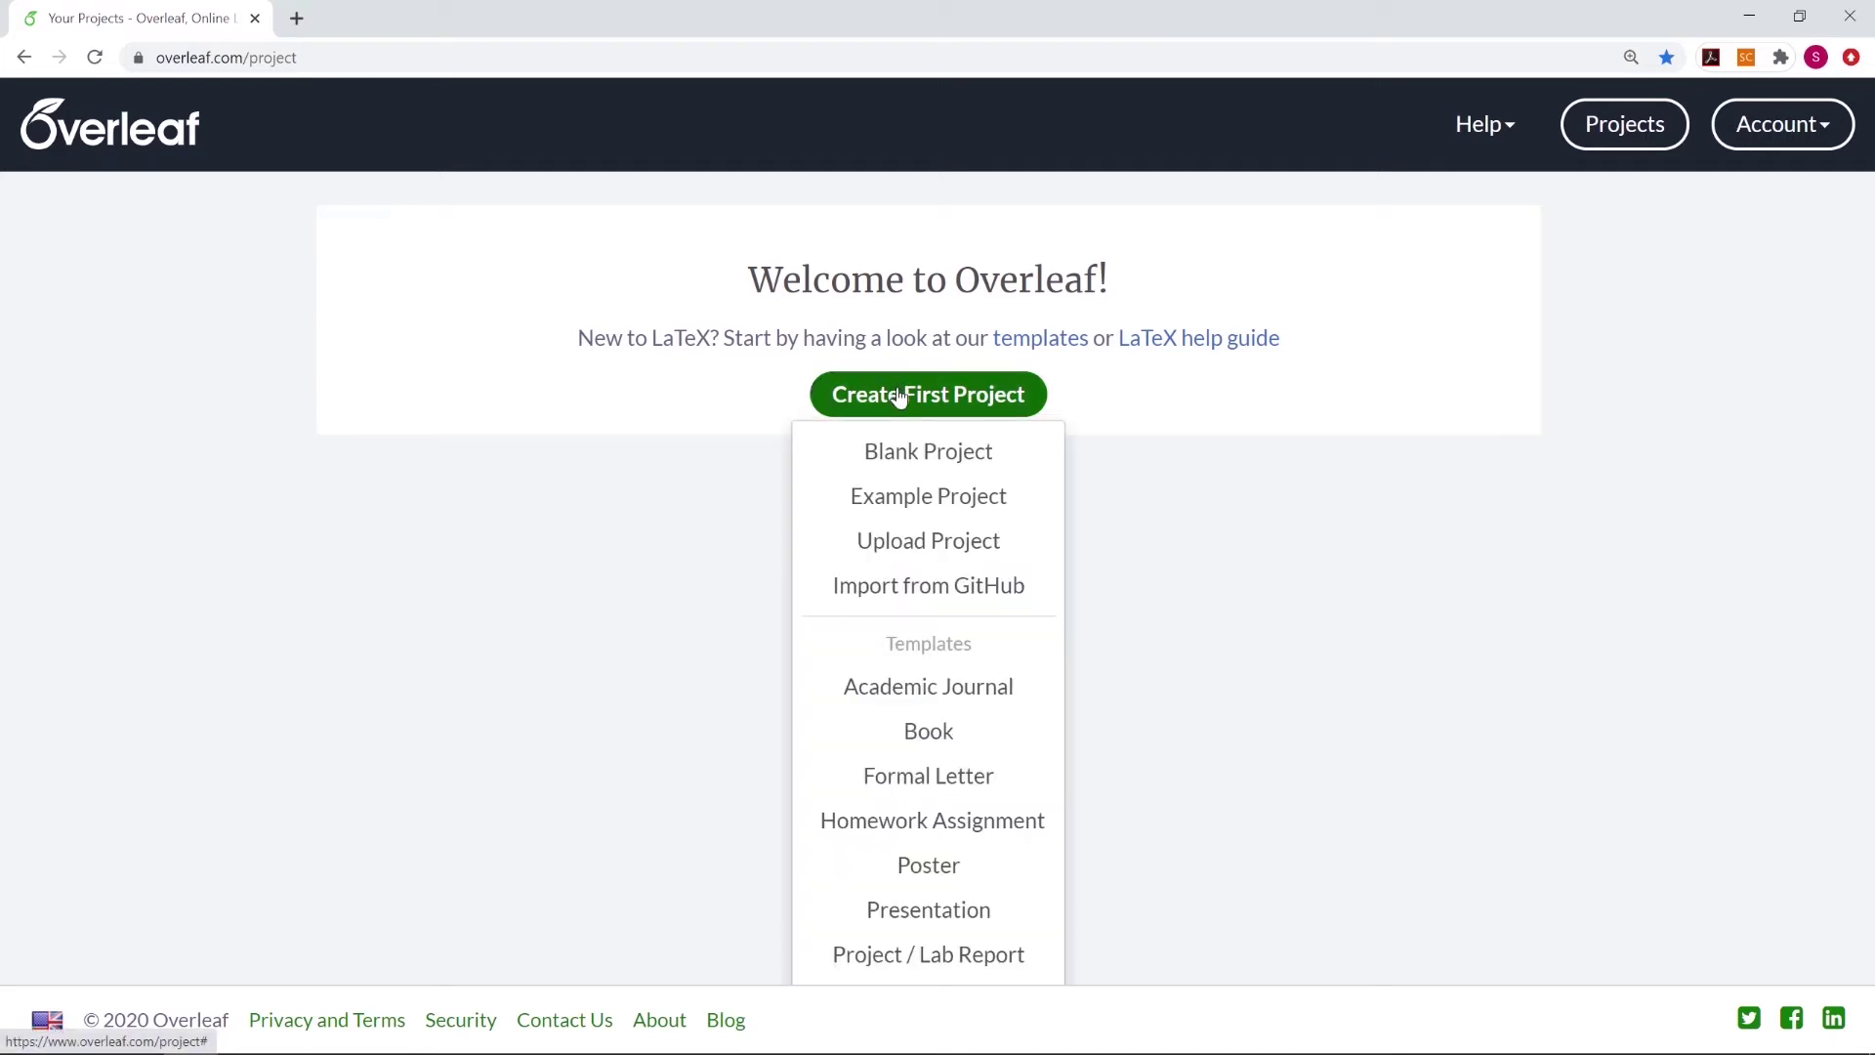
{"action": "left_click", "coordinate": [946, 457]}
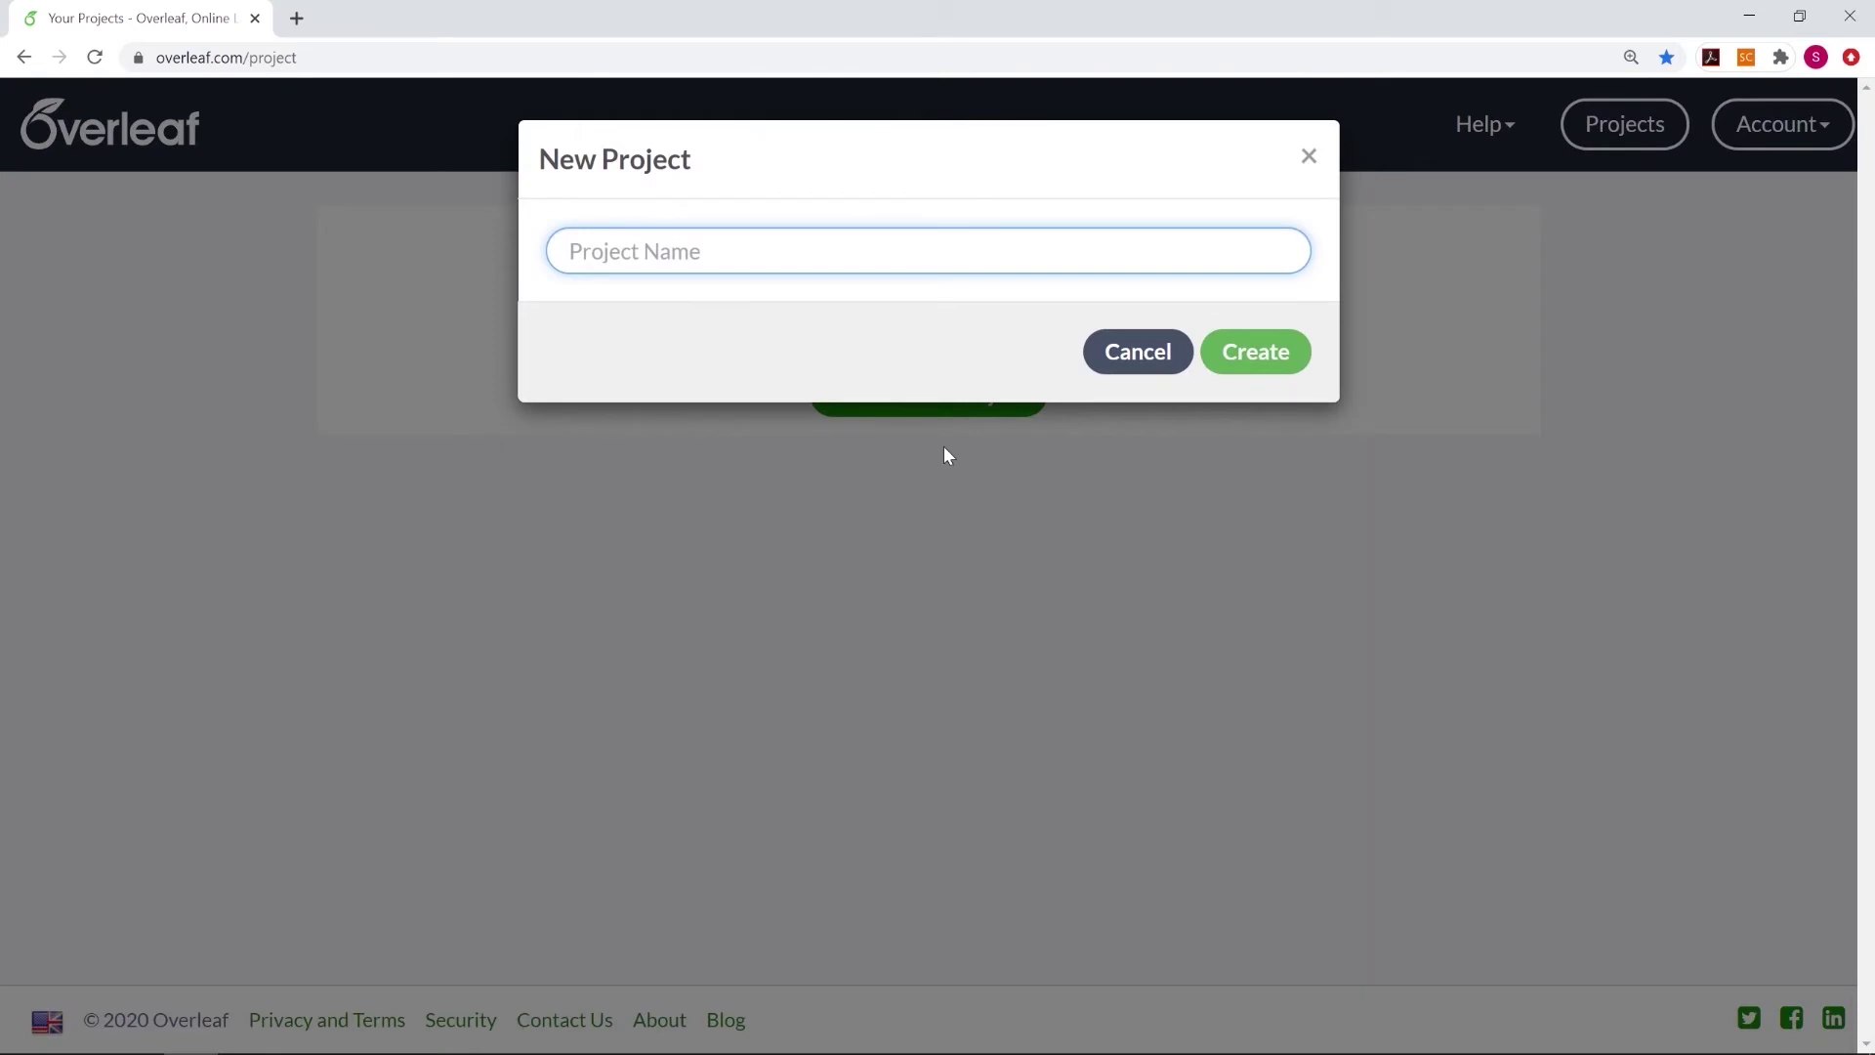
{"action": "type", "text": "First Project"}
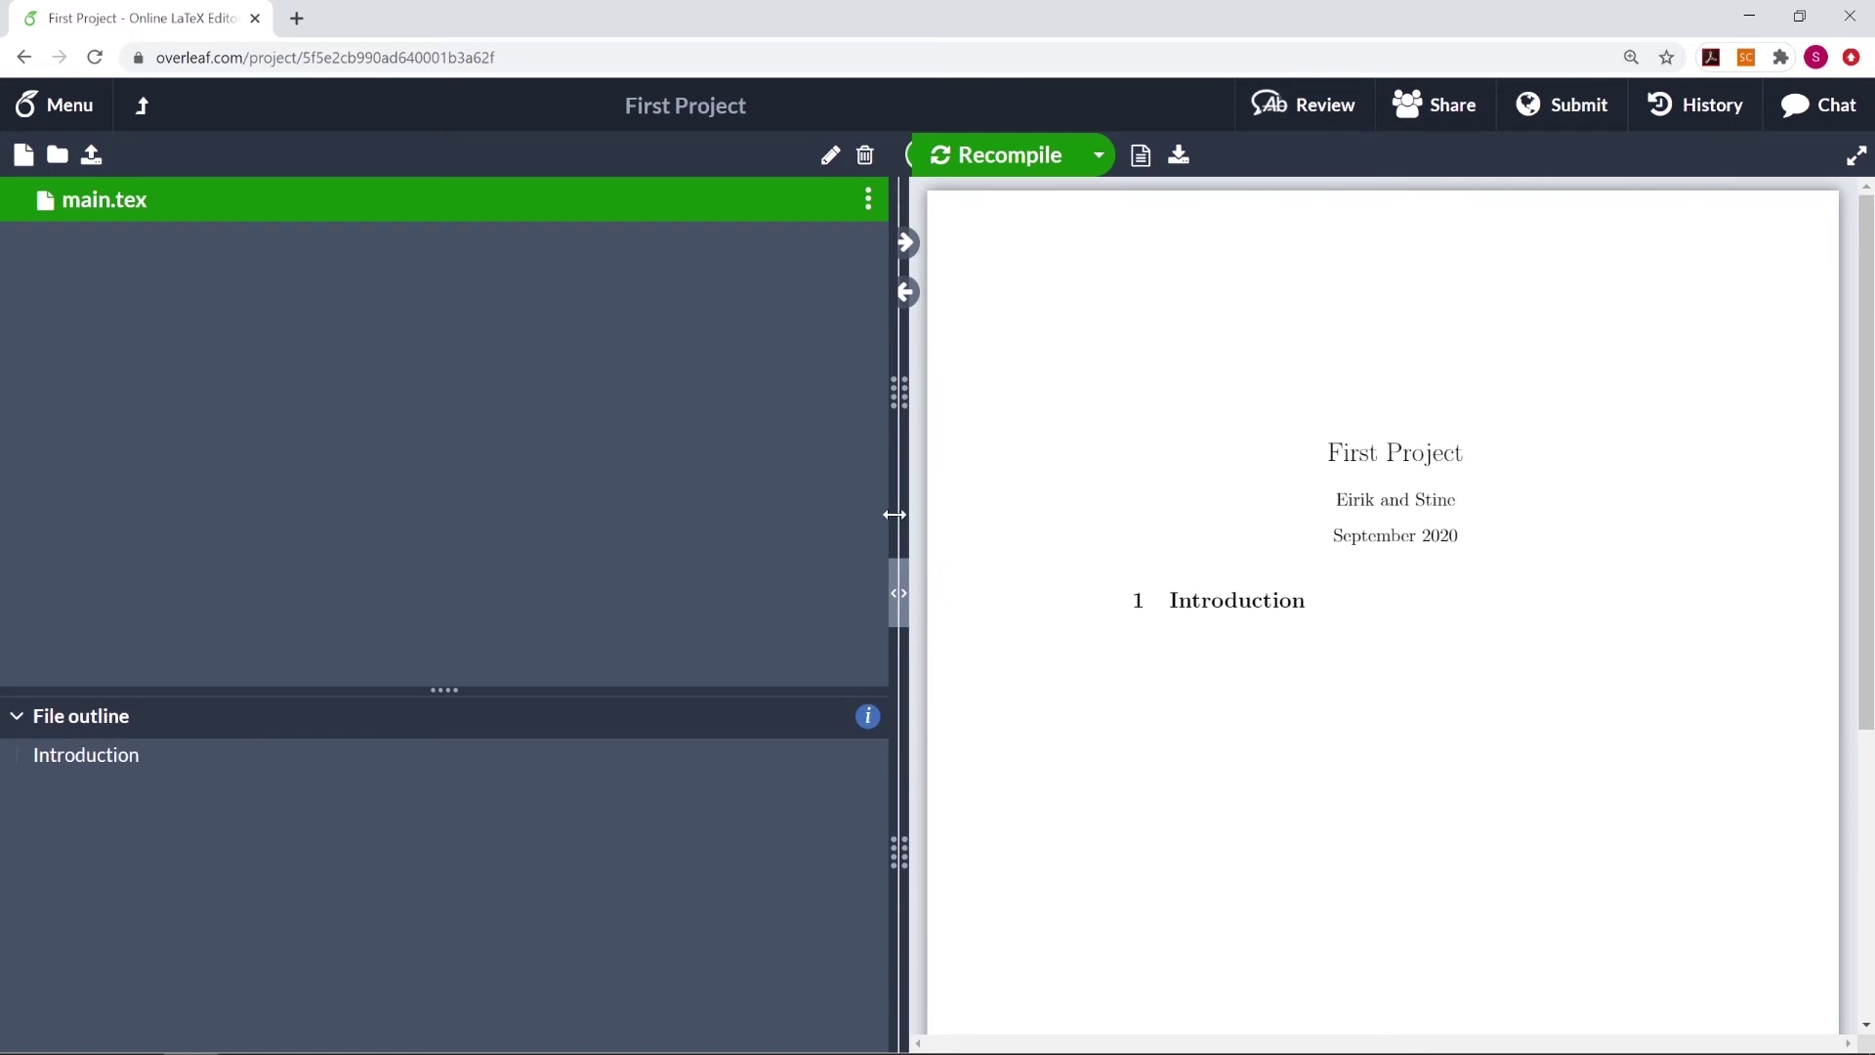
{"action": "left_click_drag", "start_coordinate": [897, 512], "coordinate": [1412, 508]}
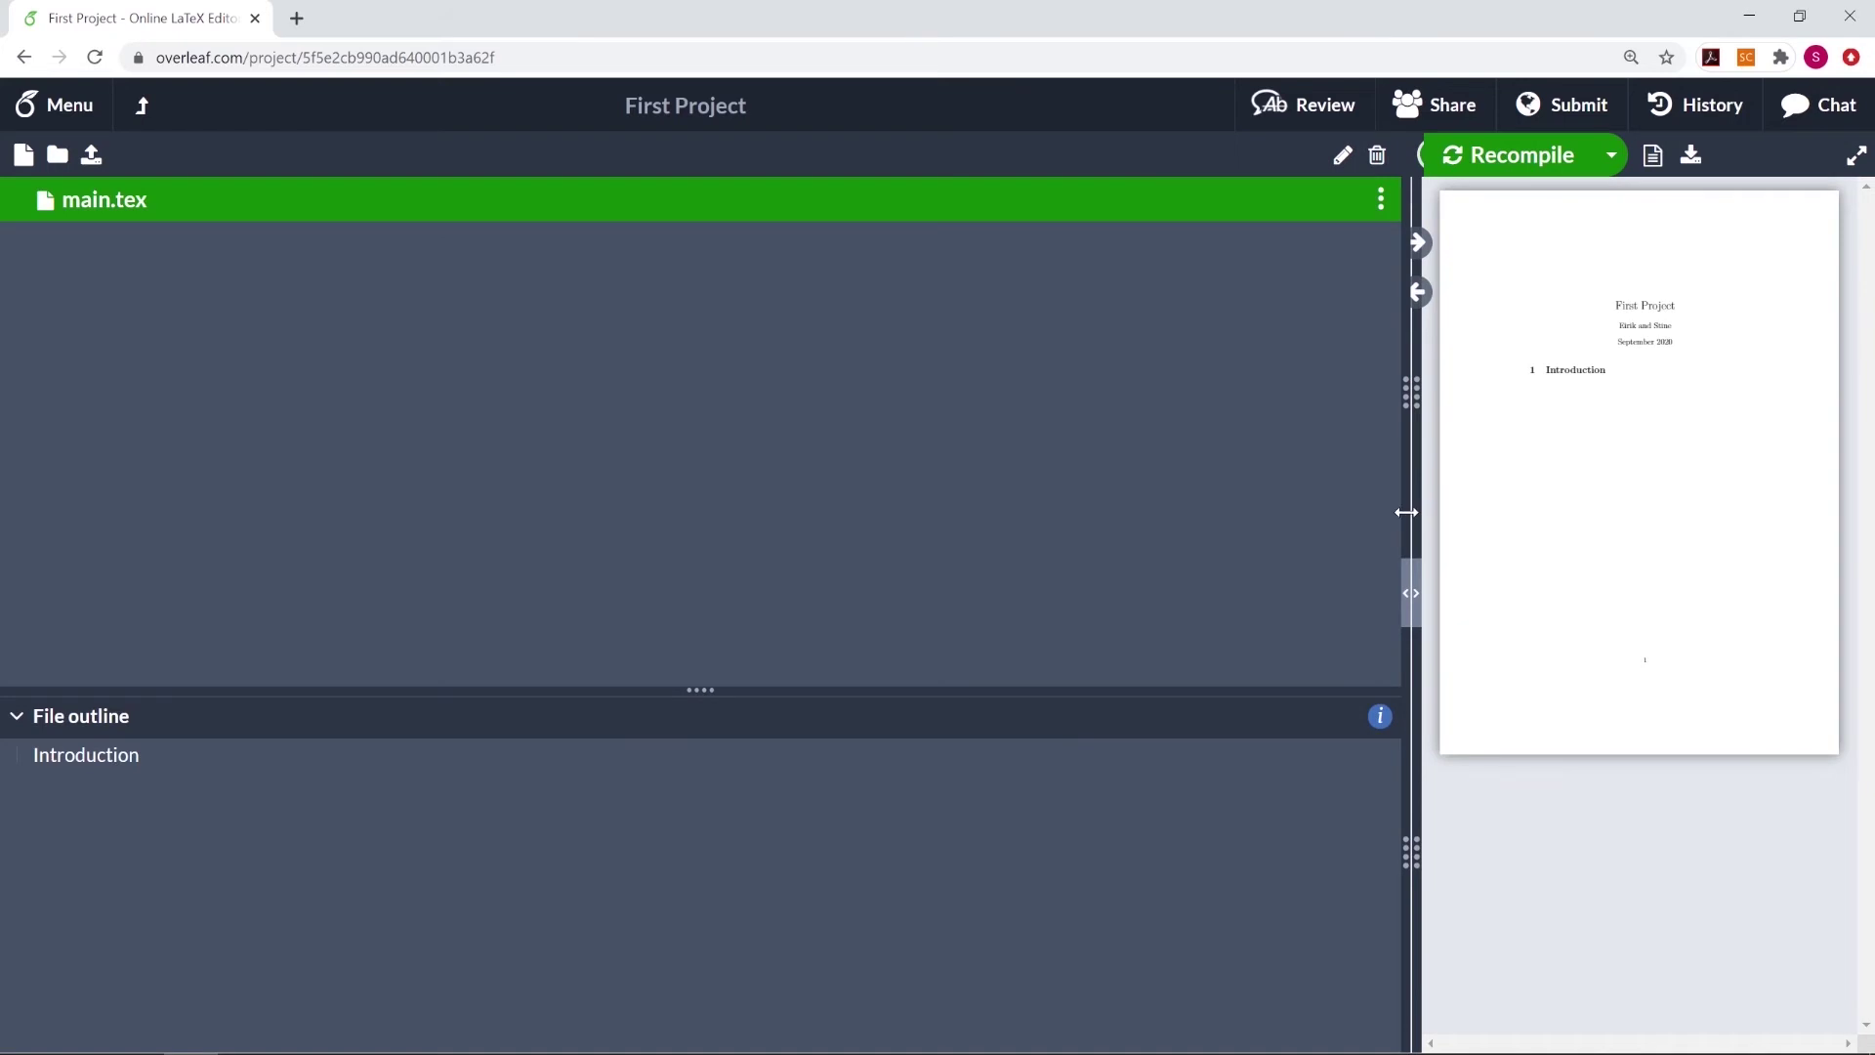
{"action": "left_click_drag", "start_coordinate": [1407, 512], "coordinate": [310, 638]}
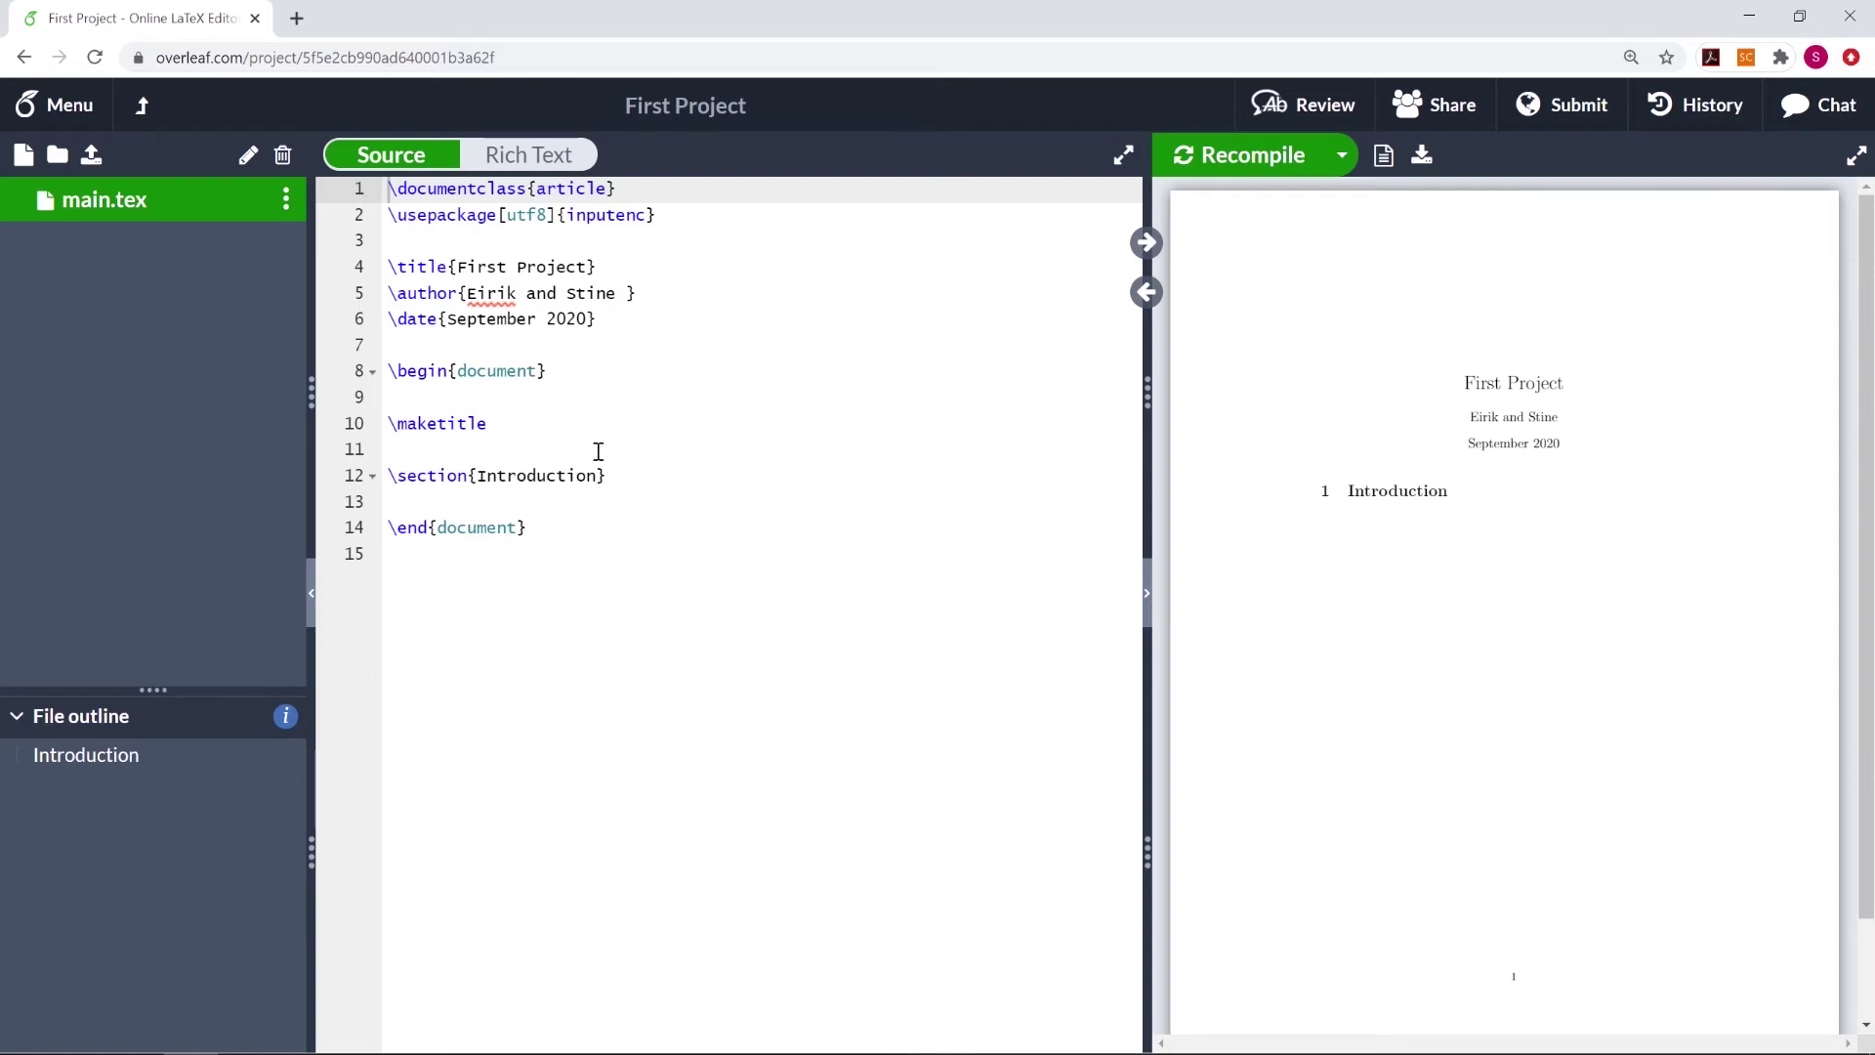
Write 'hello world' on line 13 under Introduction and recompile the PDF
{"action": "left_click", "coordinate": [535, 493]}
{"action": "type", "text": "he"}
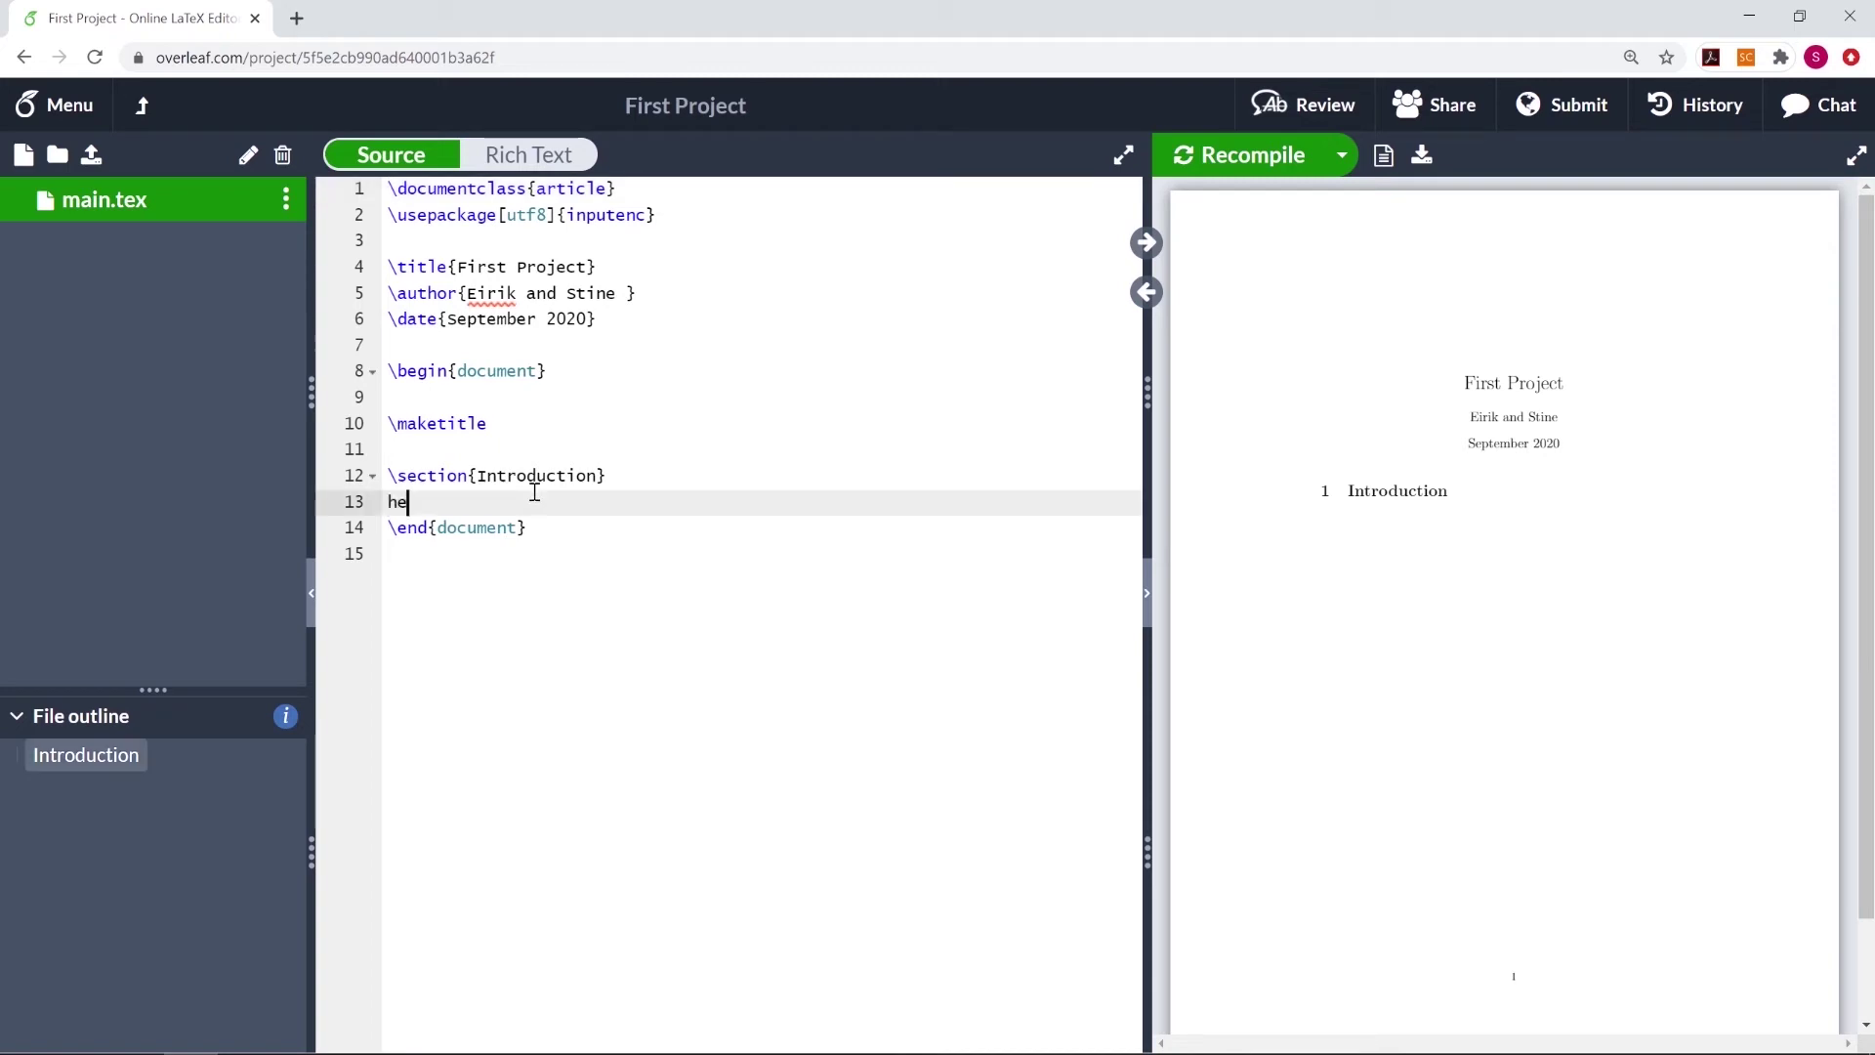
{"action": "type", "text": "llo world"}
{"action": "left_click", "coordinate": [1247, 166]}
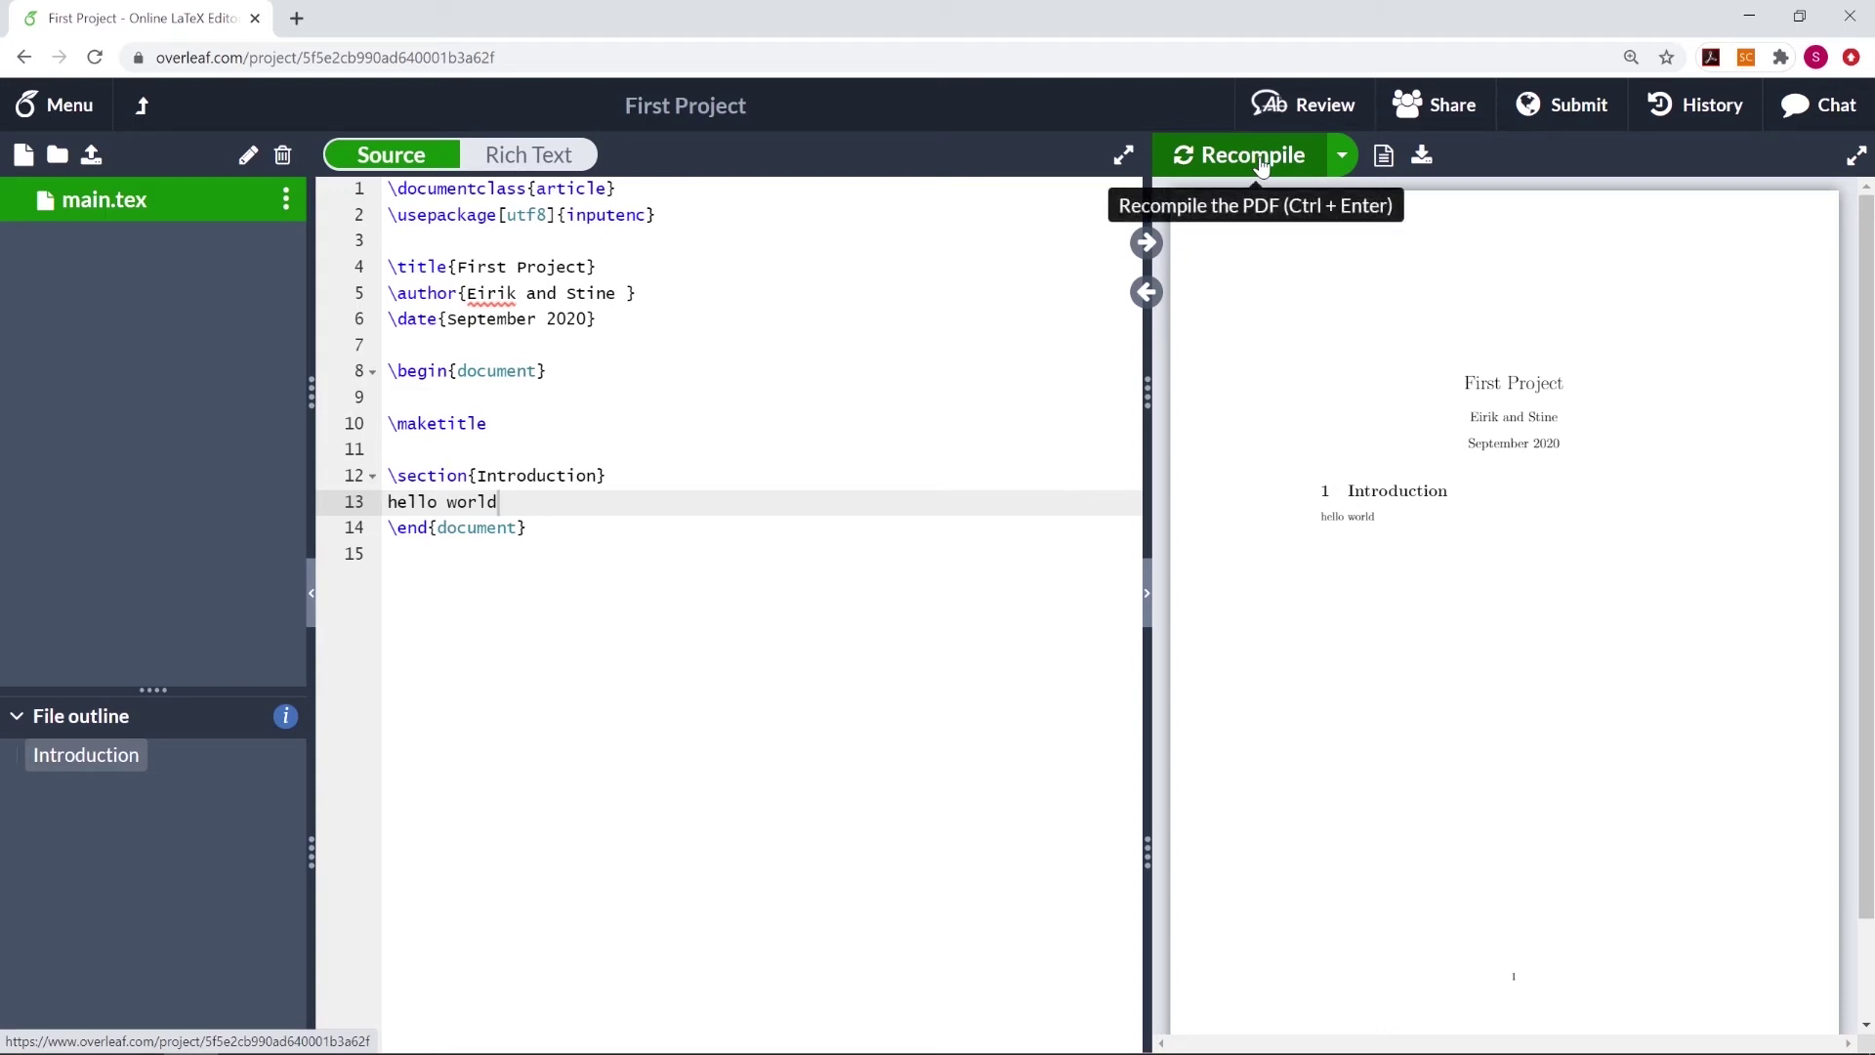
{"action": "left_click", "coordinate": [1255, 157]}
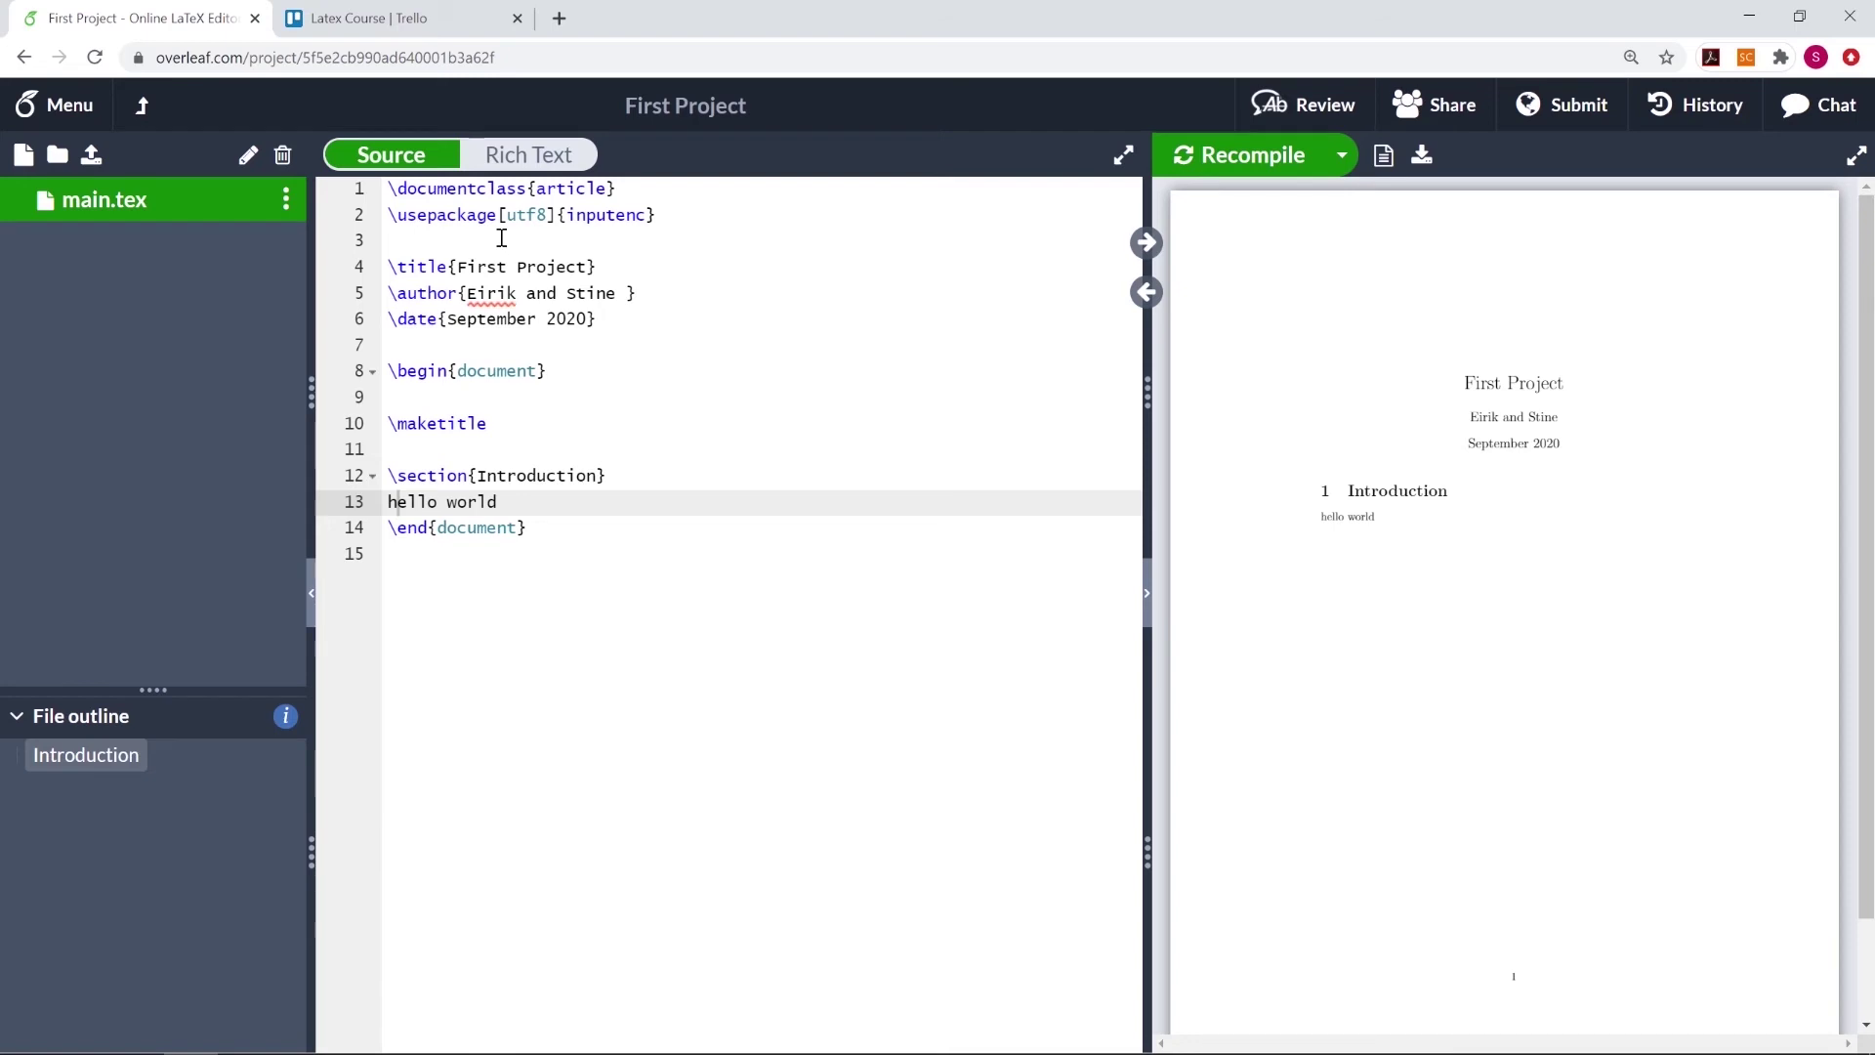
Return to the project list and bring up the New Project options
{"action": "left_click", "coordinate": [143, 112]}
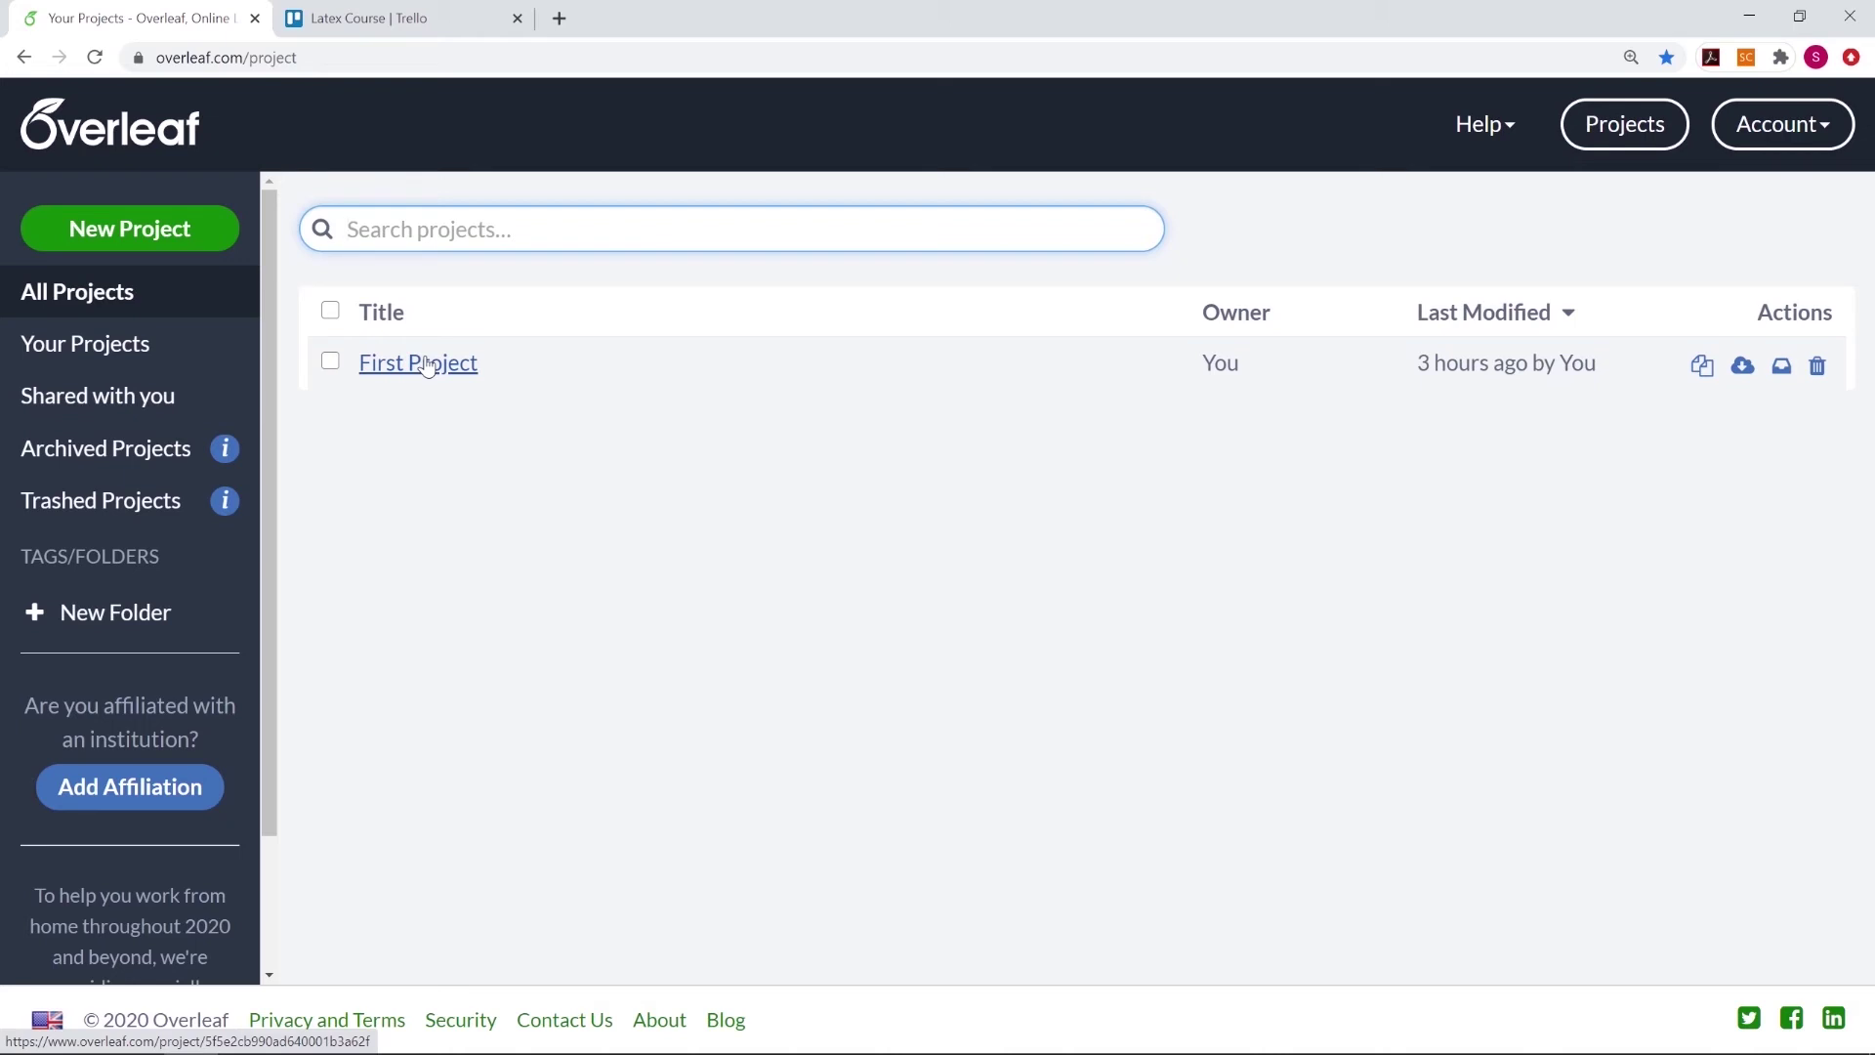
{"action": "left_click", "coordinate": [204, 235]}
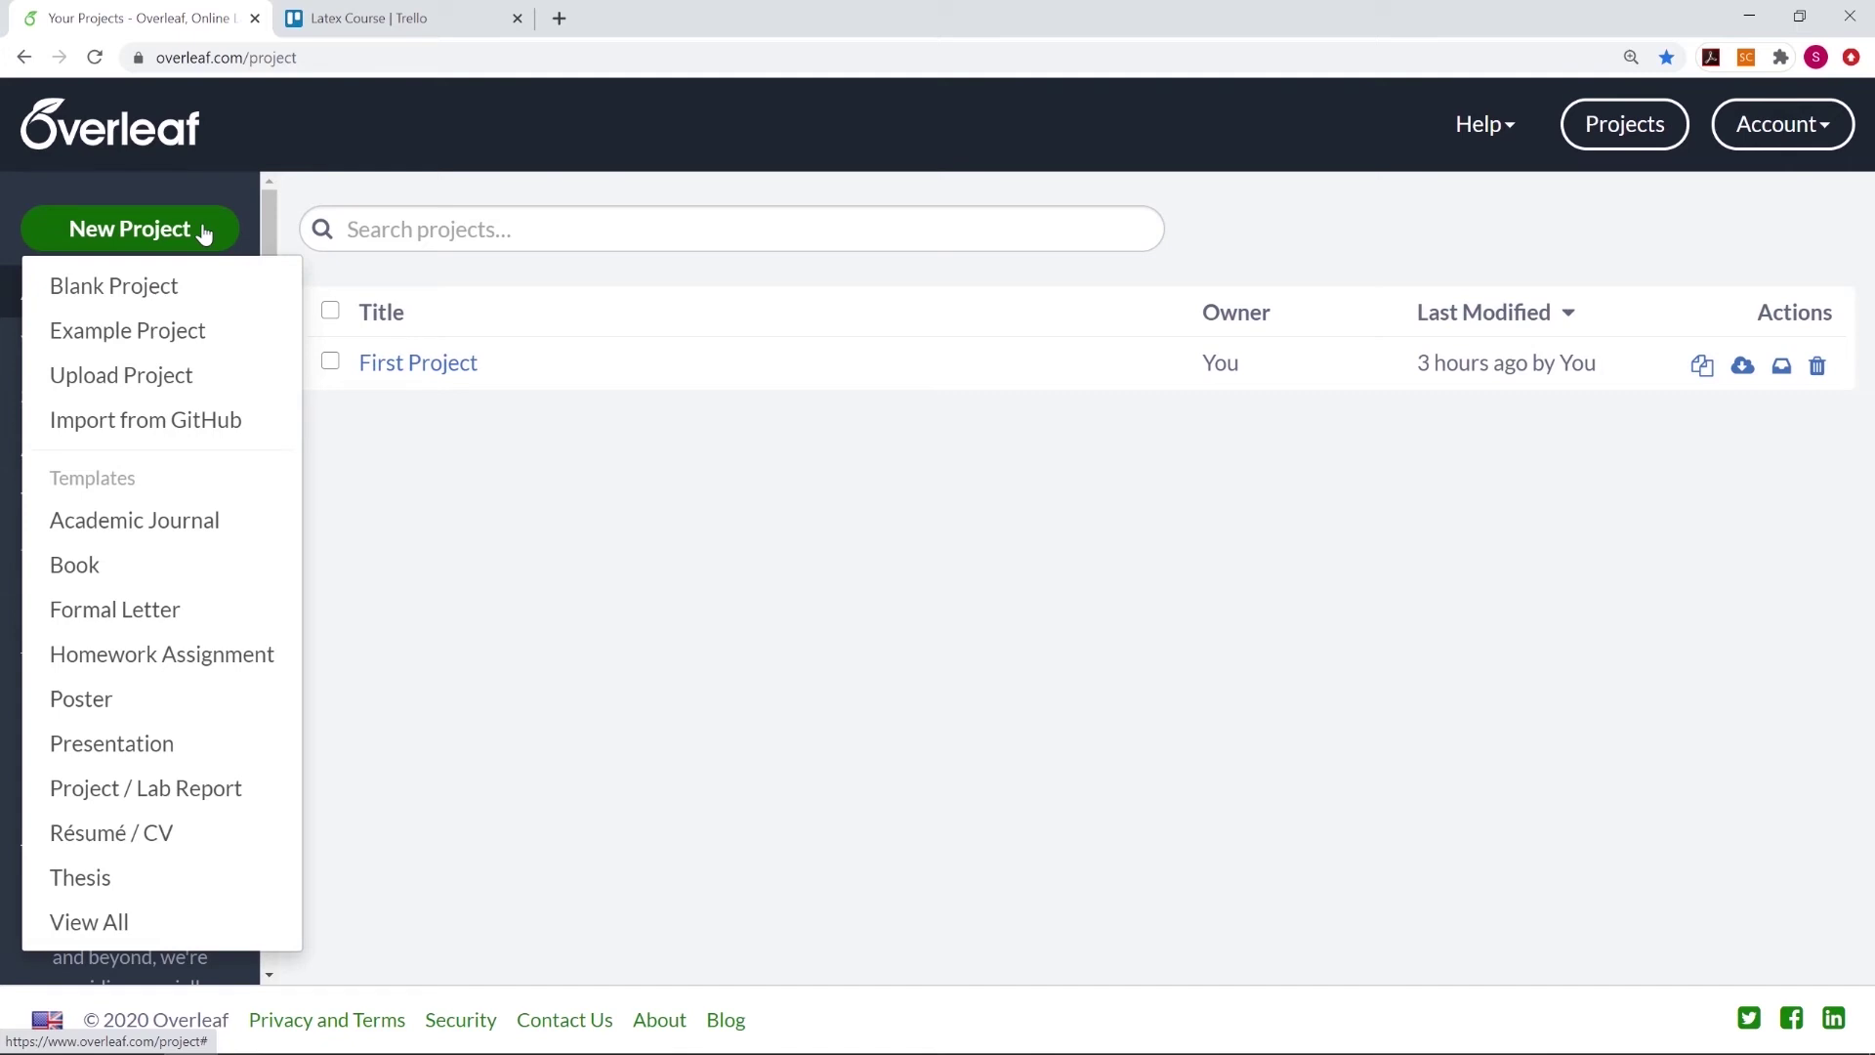
{"action": "left_click", "coordinate": [195, 387]}
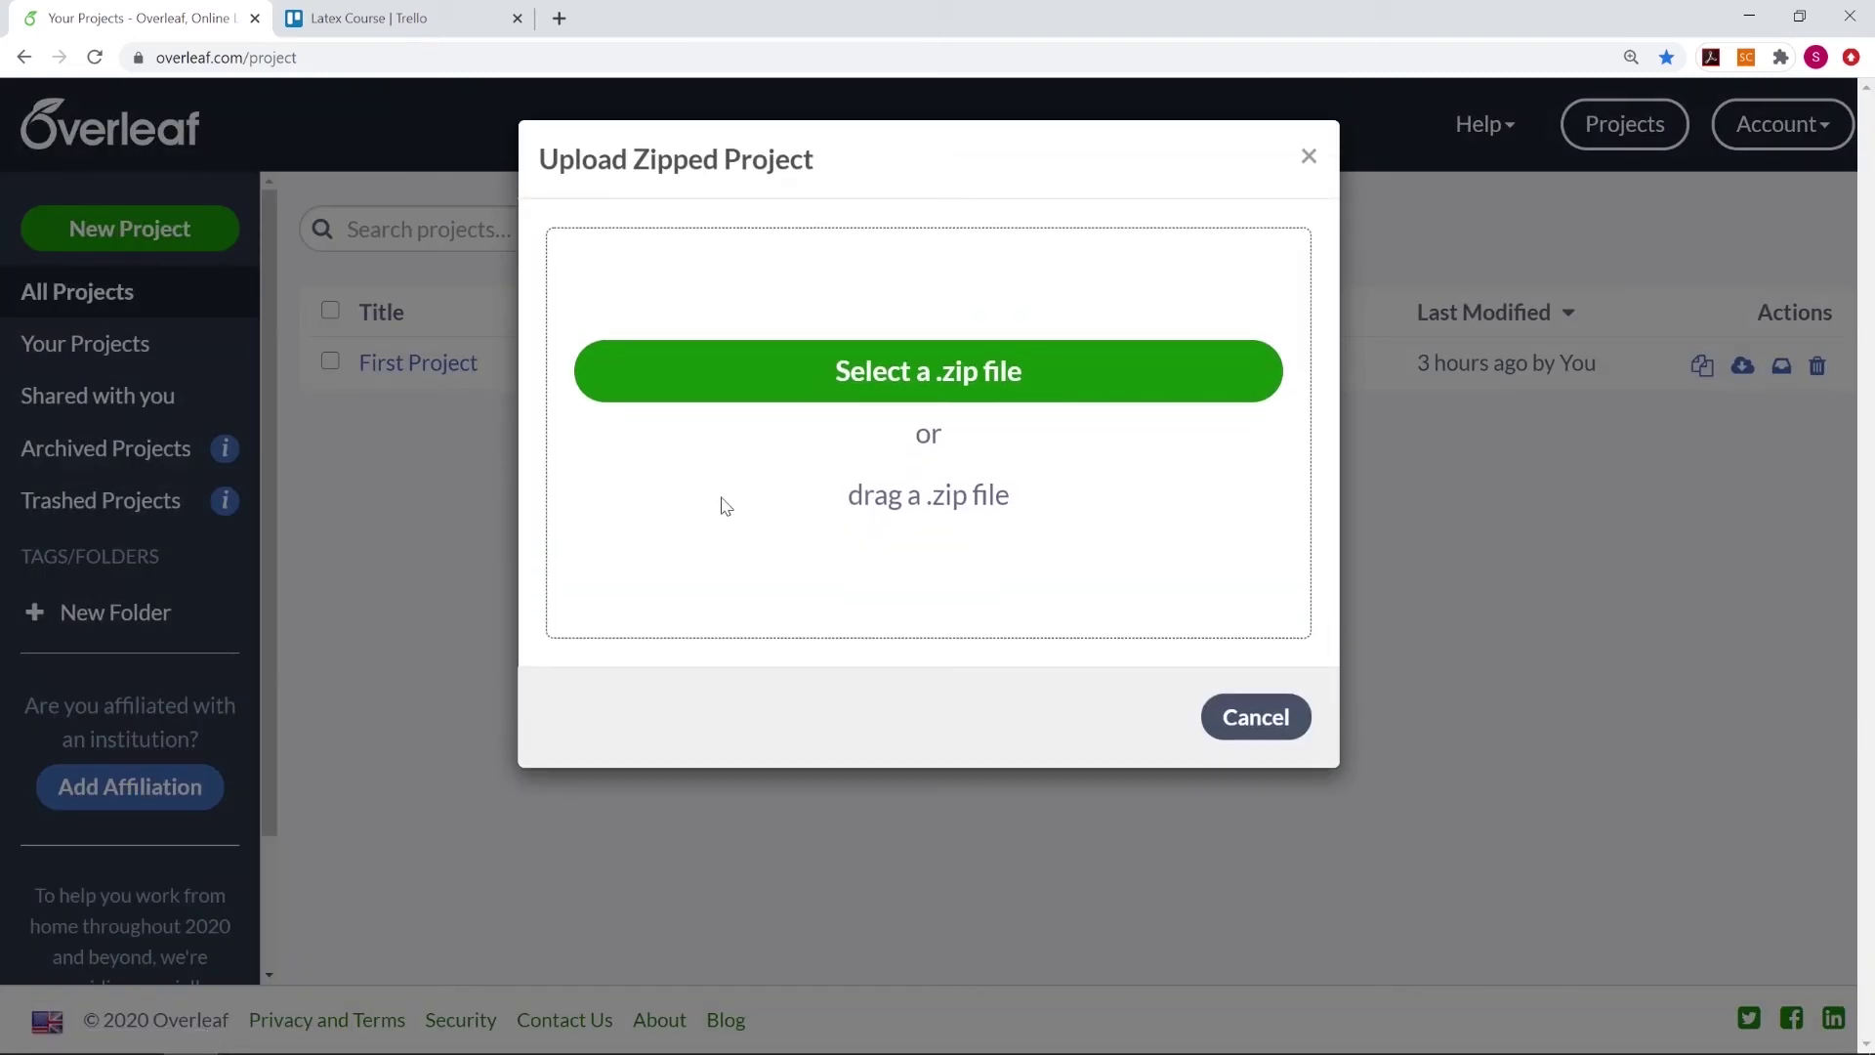
{"action": "left_click", "coordinate": [1262, 720]}
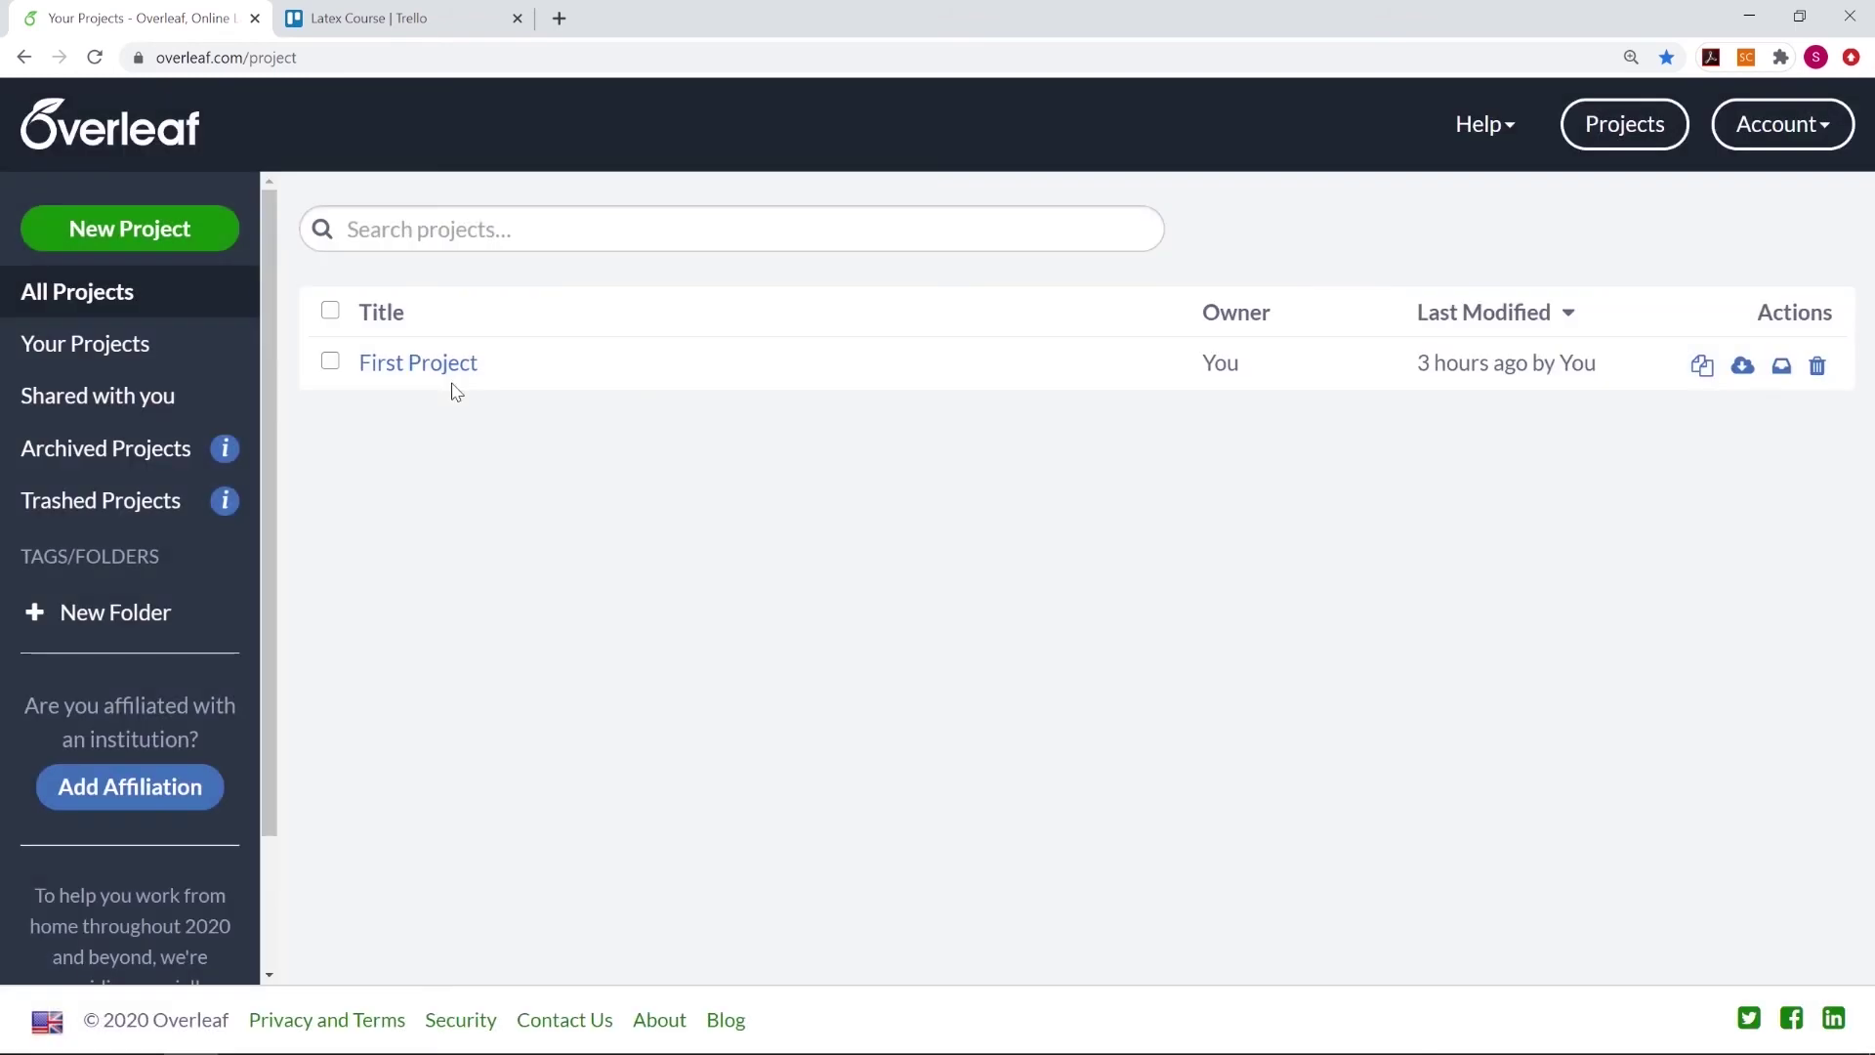
{"action": "left_click", "coordinate": [198, 229]}
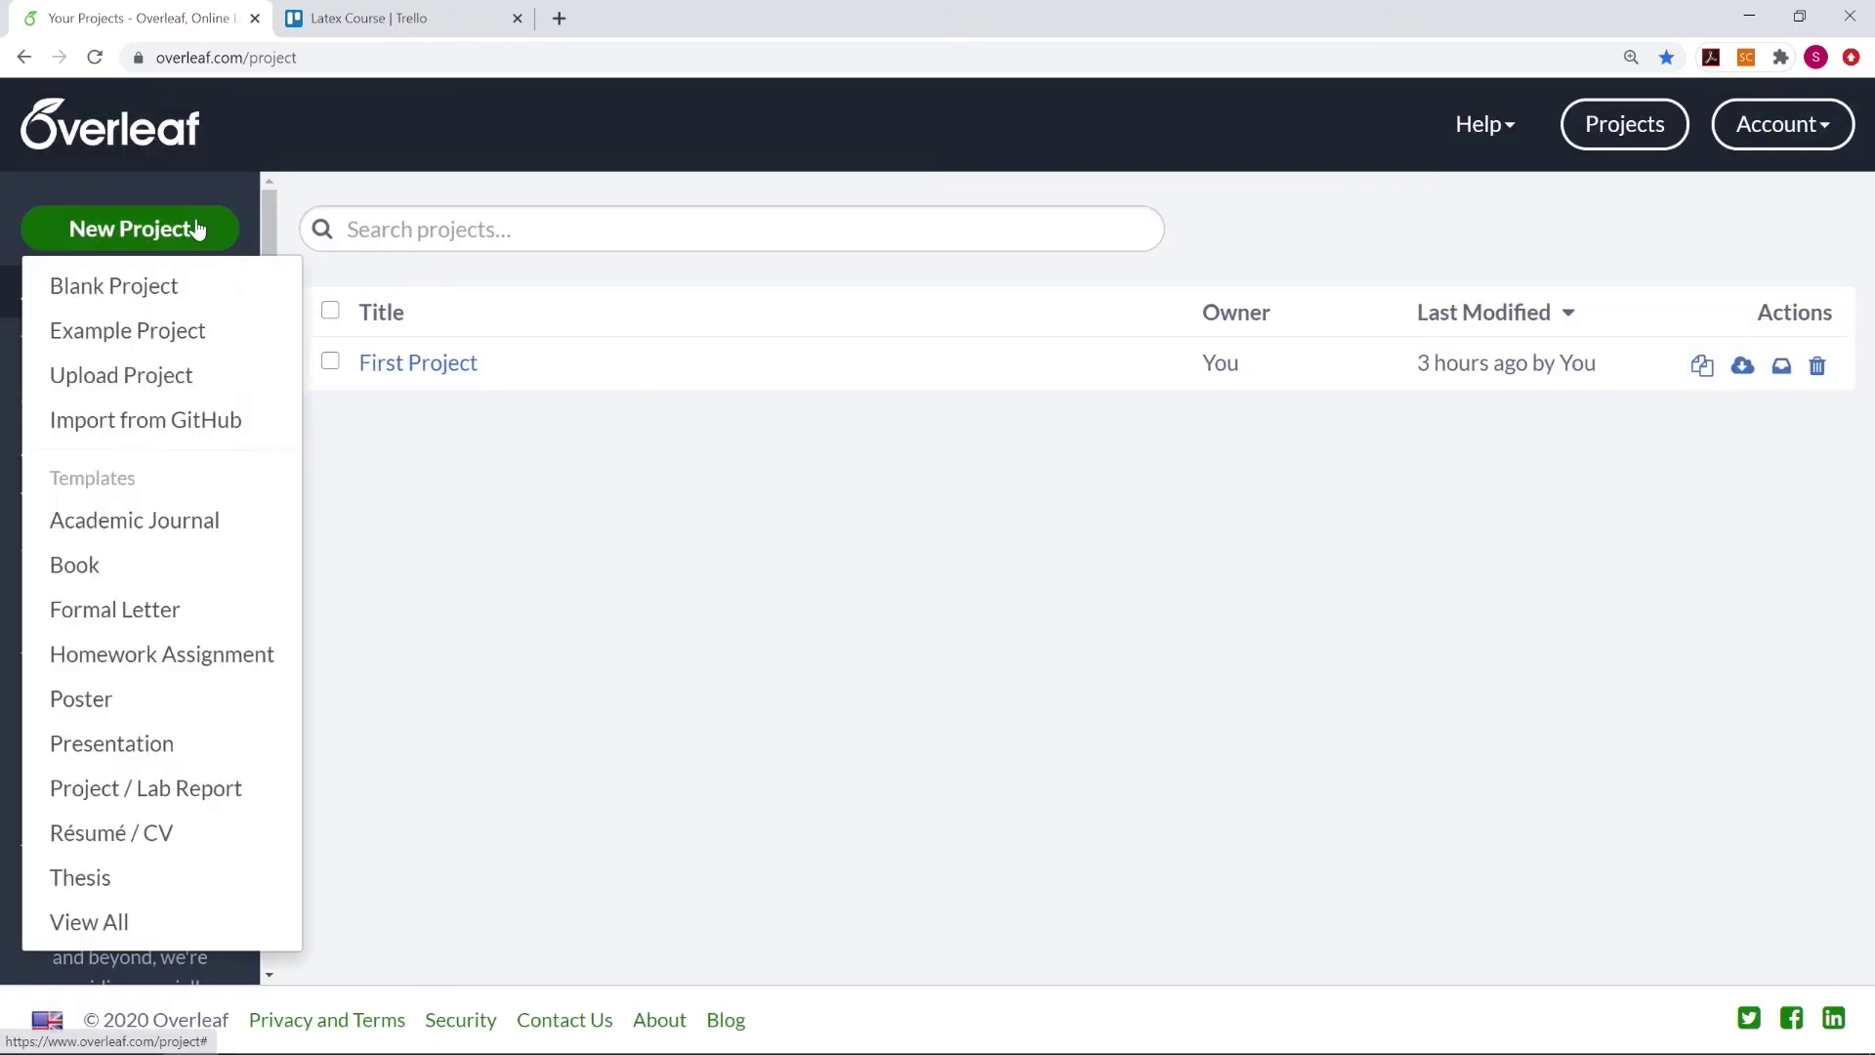
Create a blank project named 'Second Project'
{"action": "left_click", "coordinate": [209, 285]}
{"action": "type", "text": "Seo"}
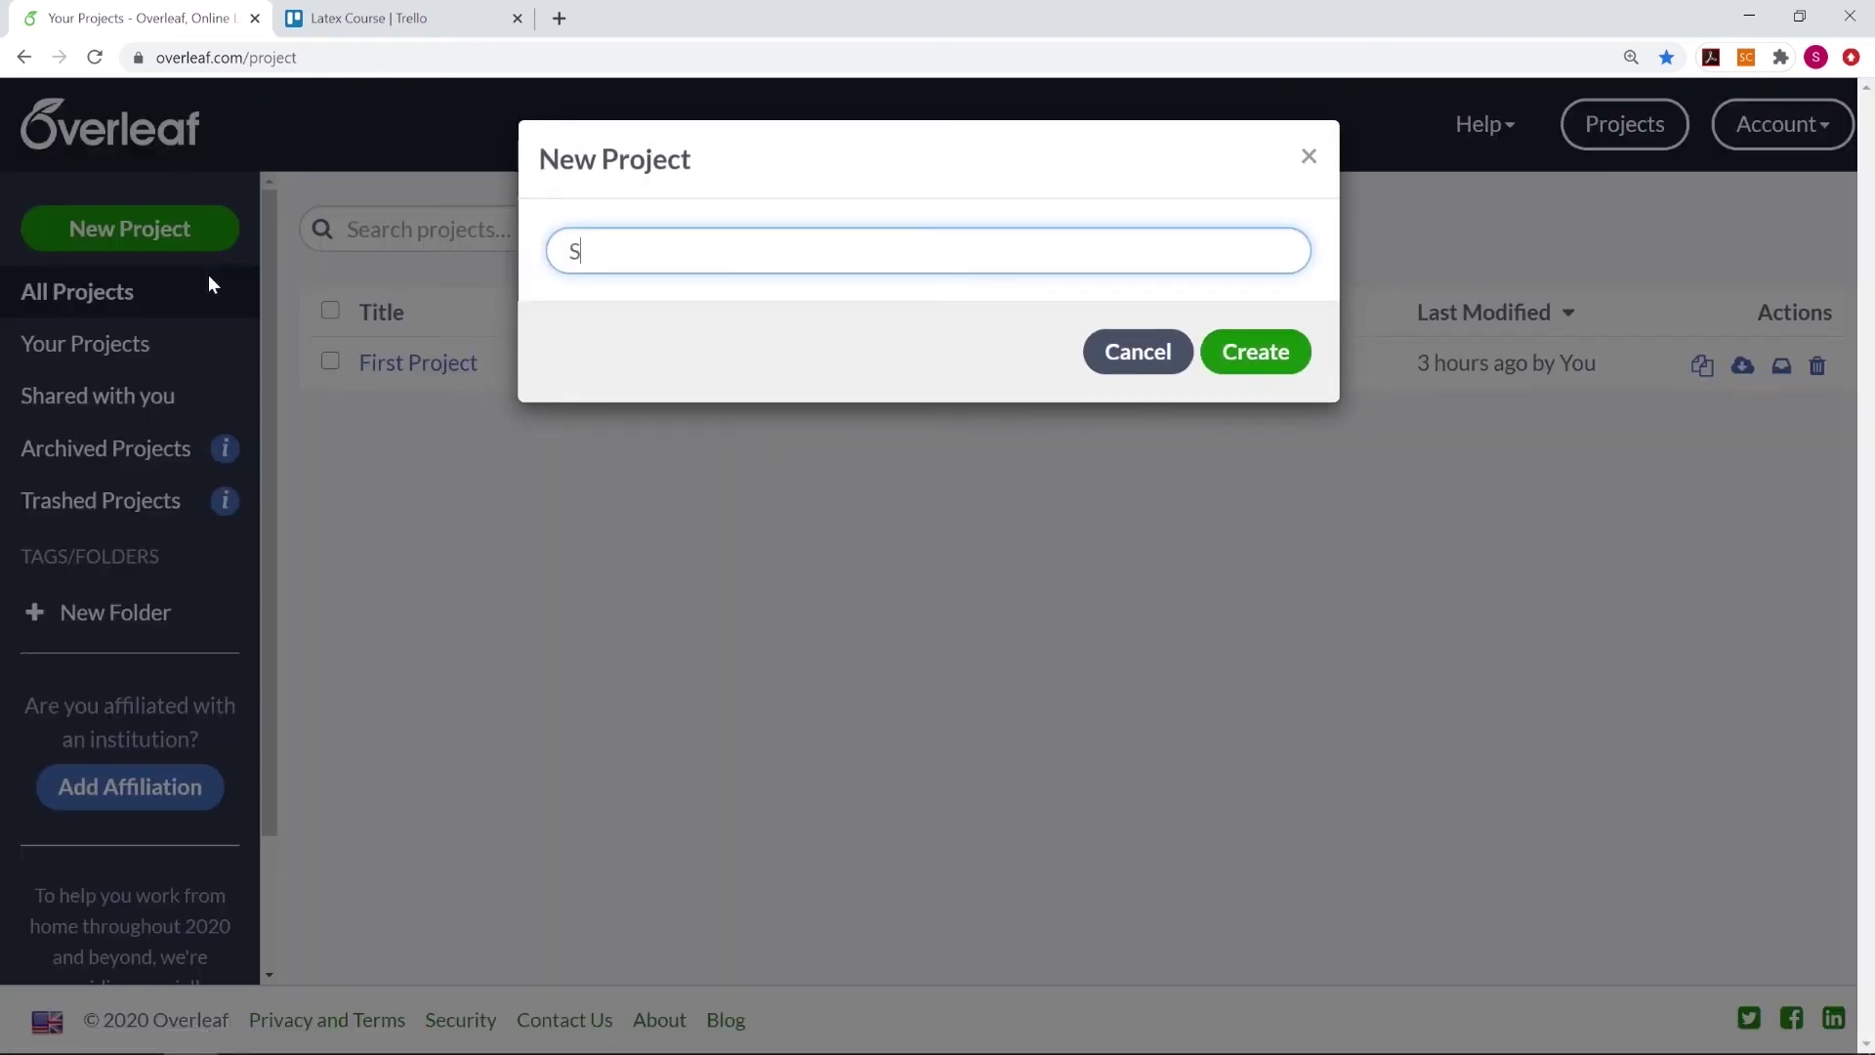
{"action": "type", "text": "ond Project"}
{"action": "key", "text": "Return"}
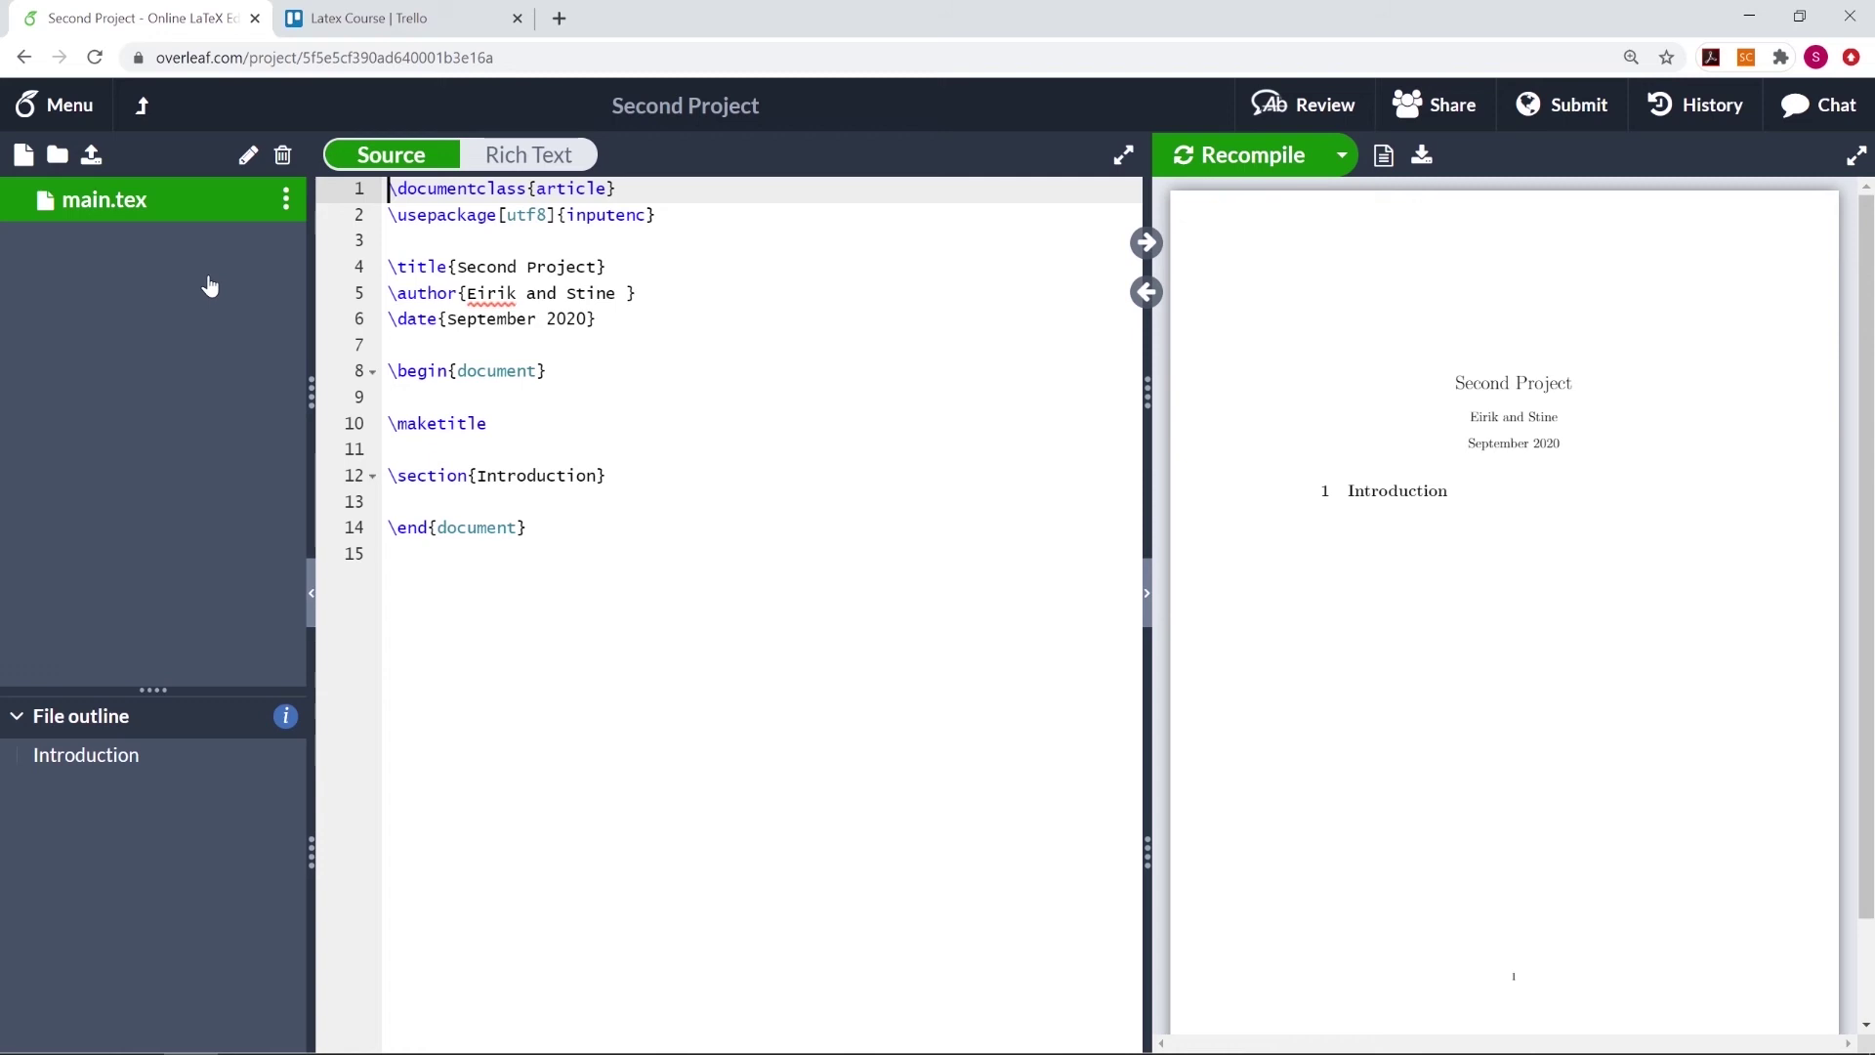
Open the project Menu and keep spell check set to English
{"action": "left_click", "coordinate": [61, 103]}
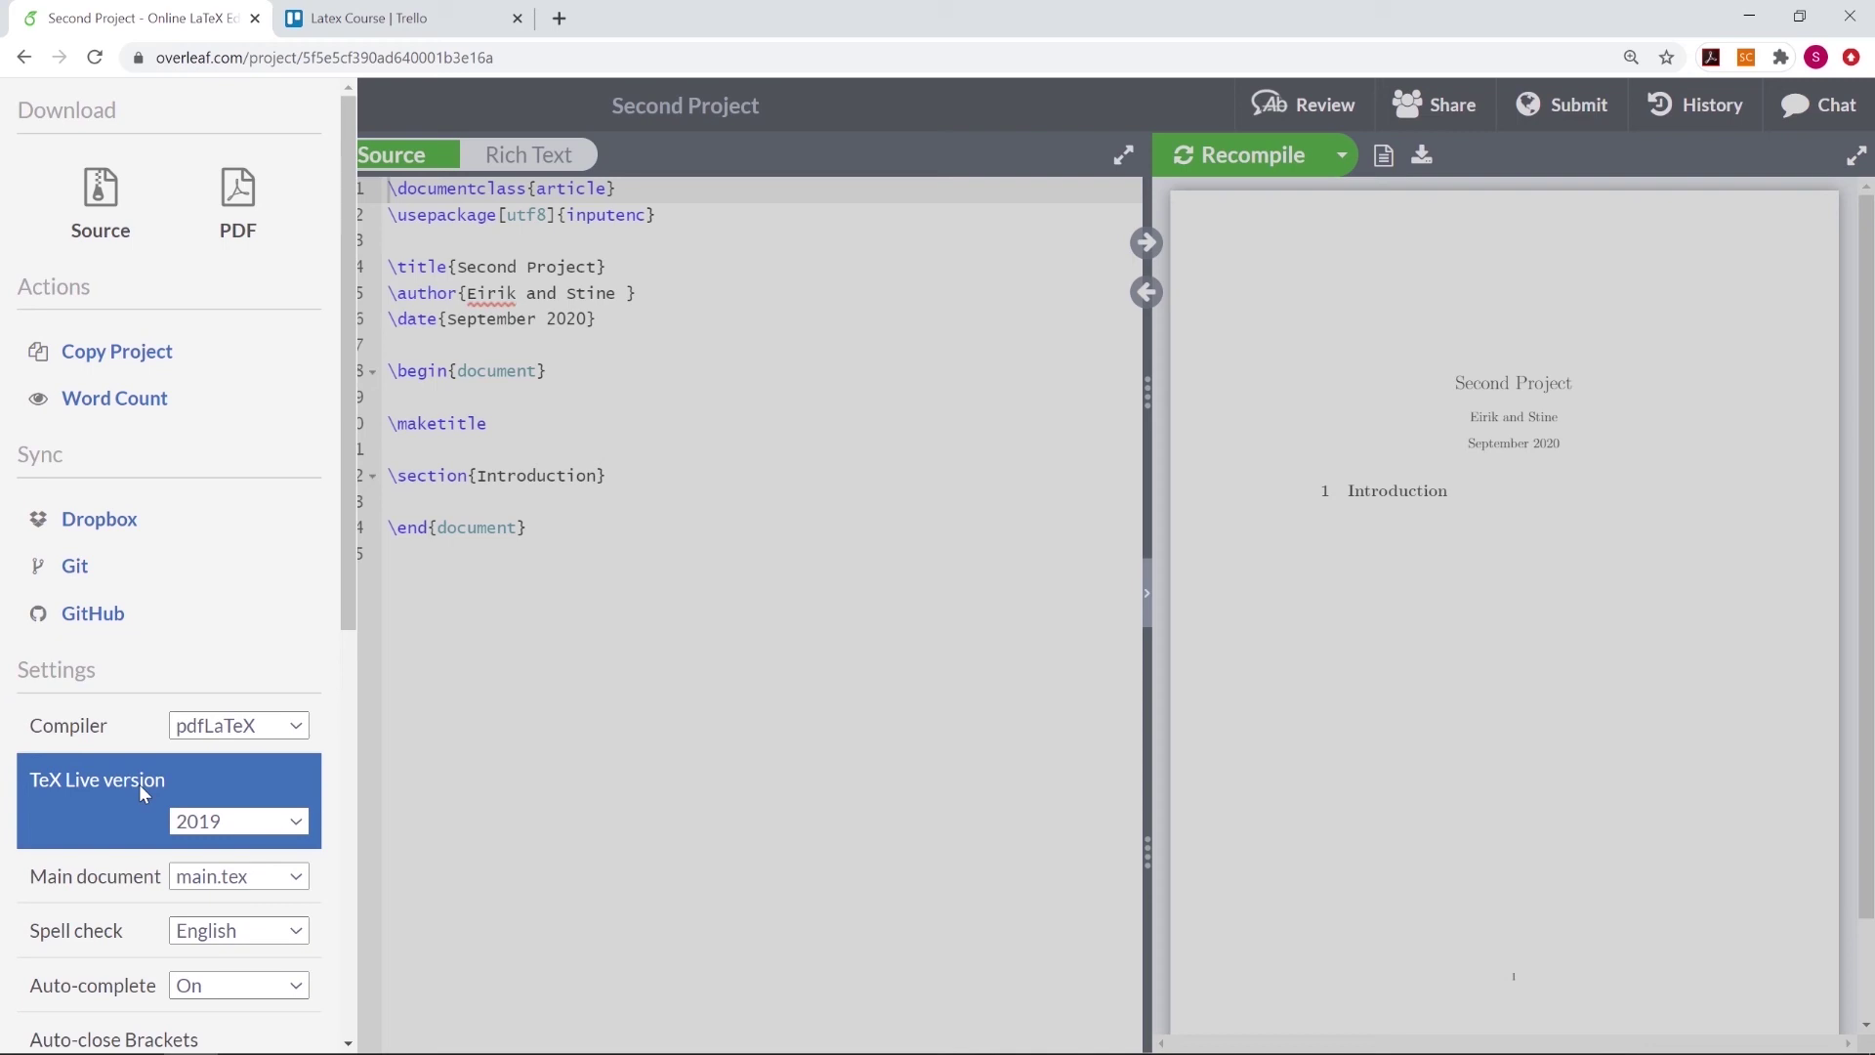
{"action": "scroll", "coordinate": [271, 739], "scroll_direction": "down", "scroll_amount": 2}
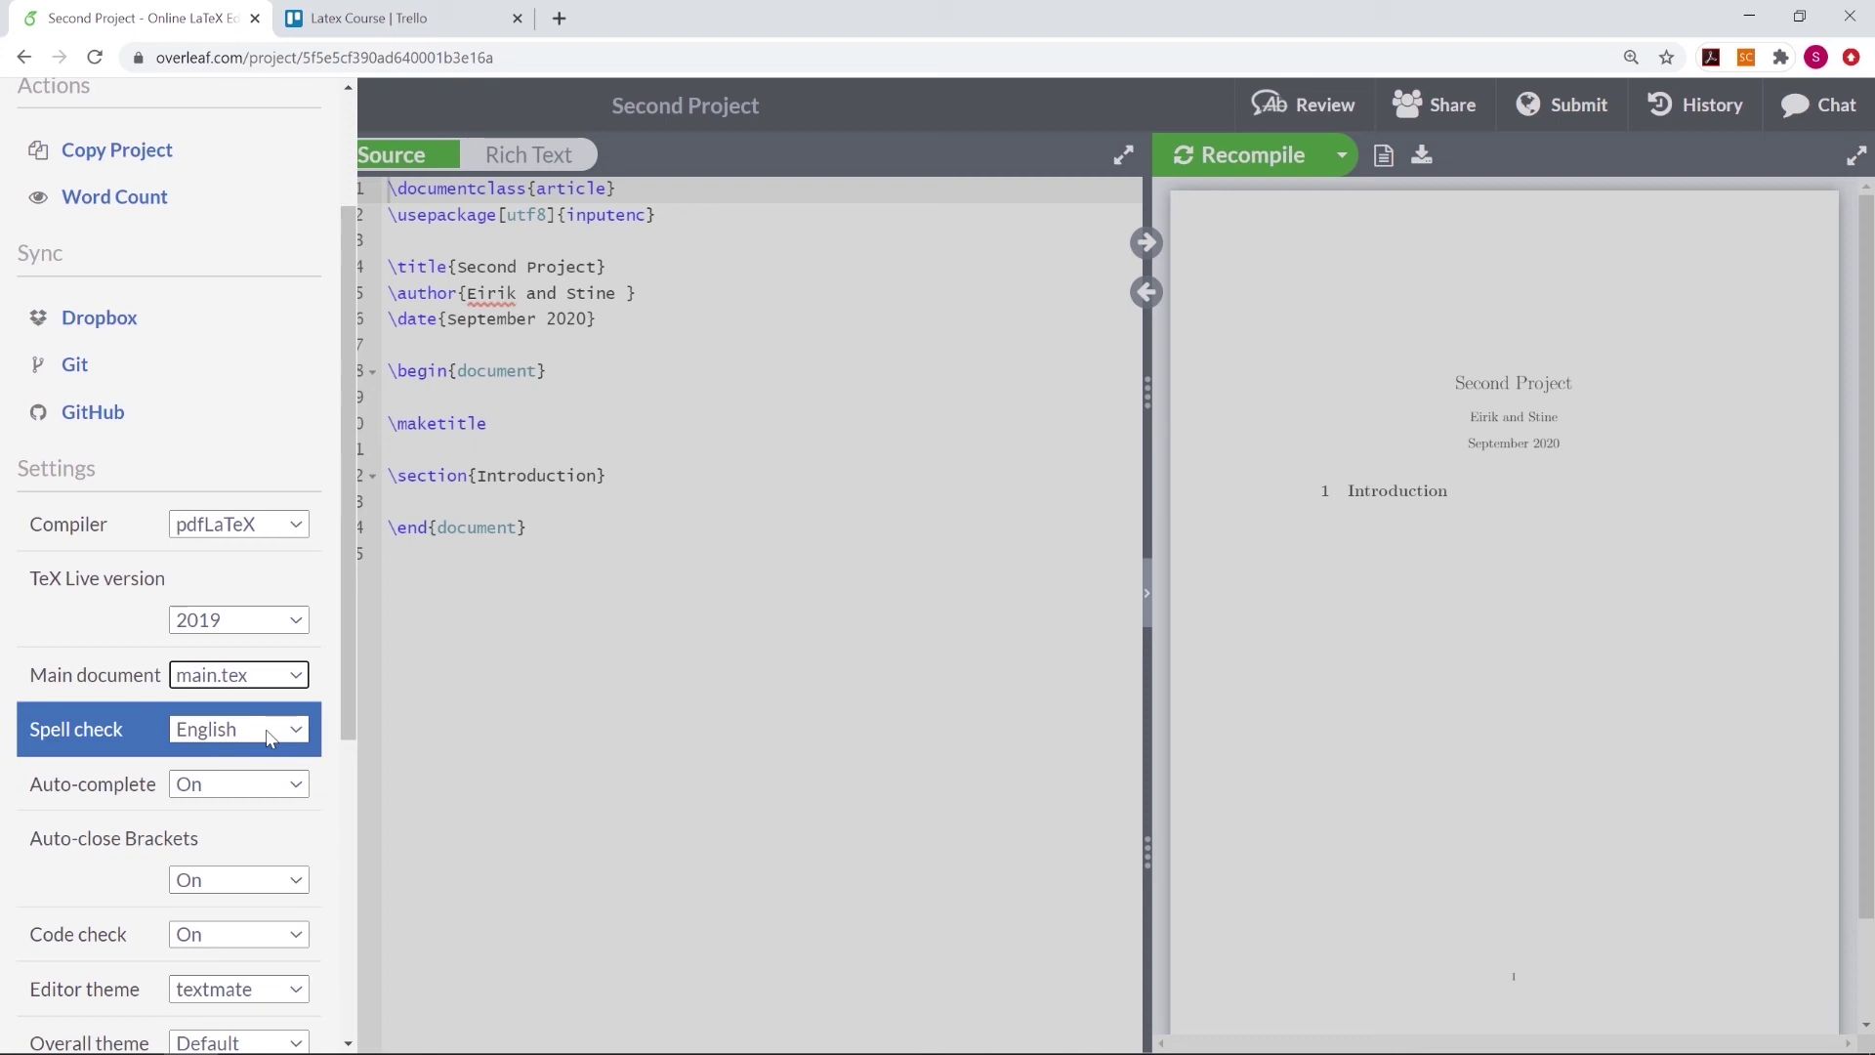
{"action": "left_click", "coordinate": [270, 738]}
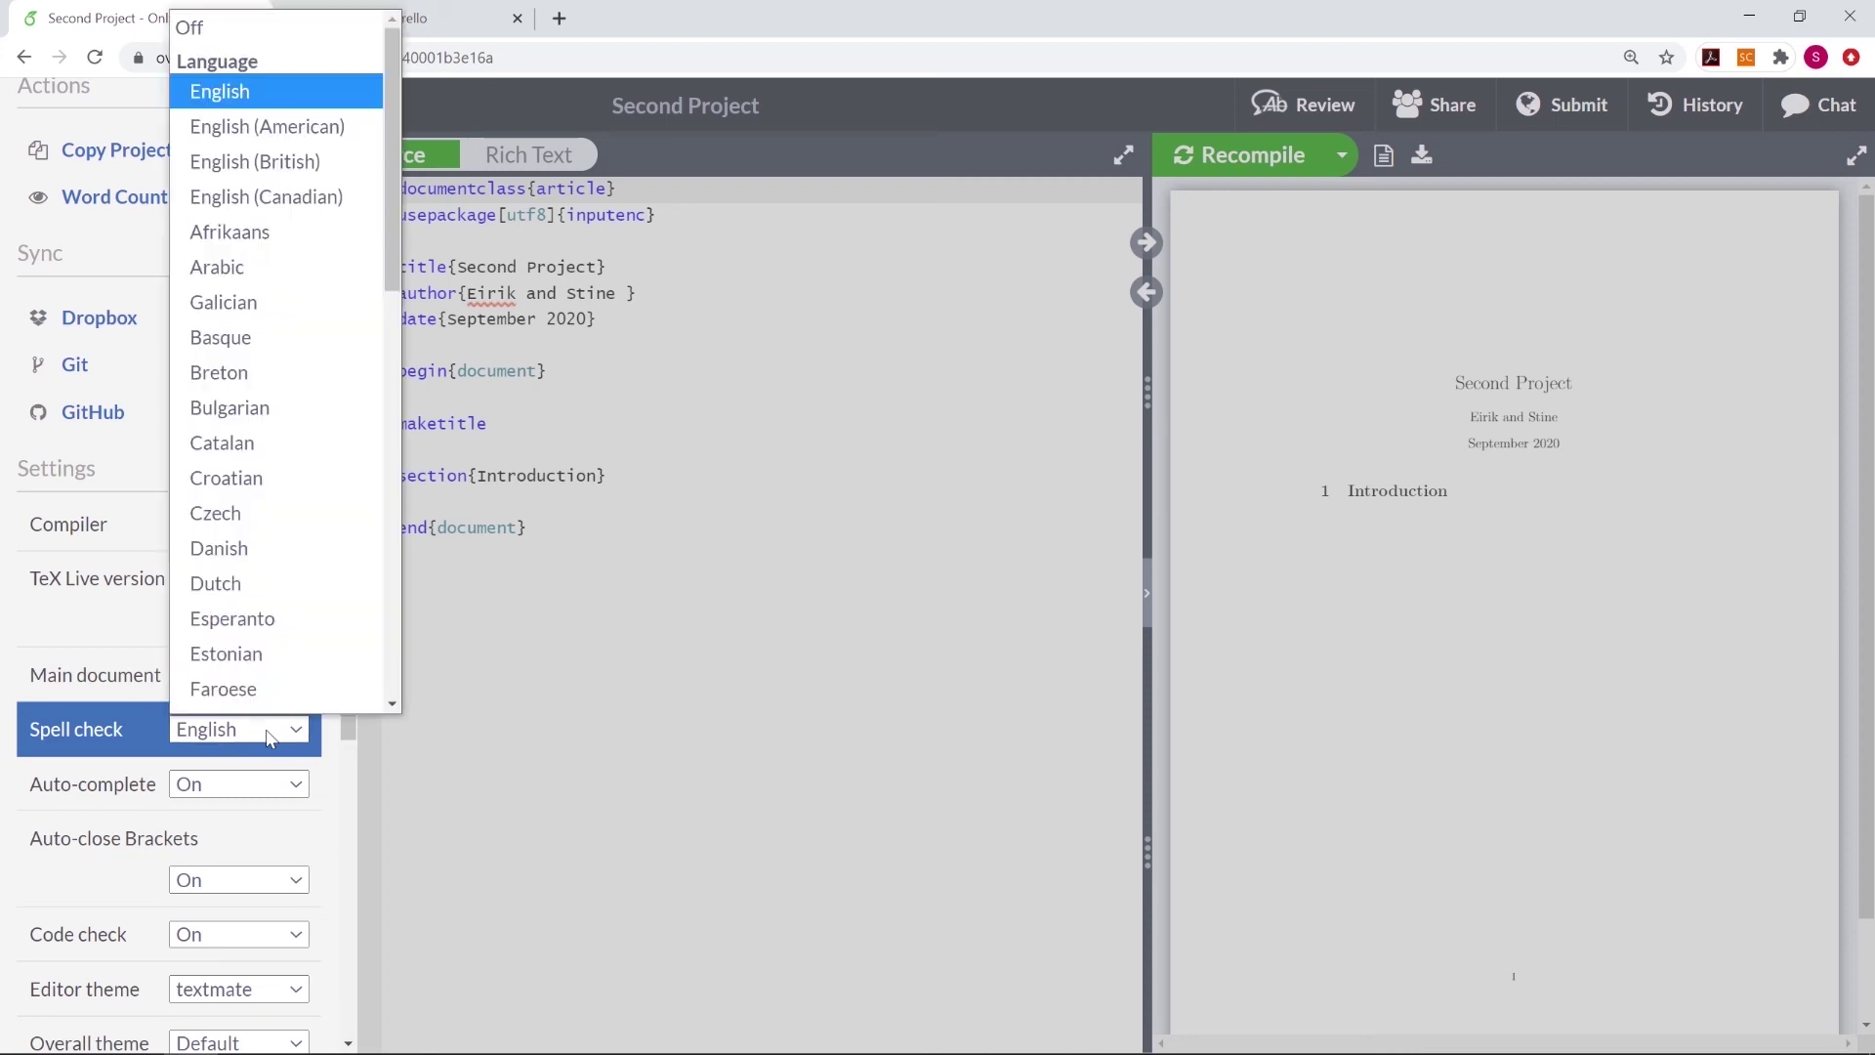
{"action": "left_click", "coordinate": [270, 738]}
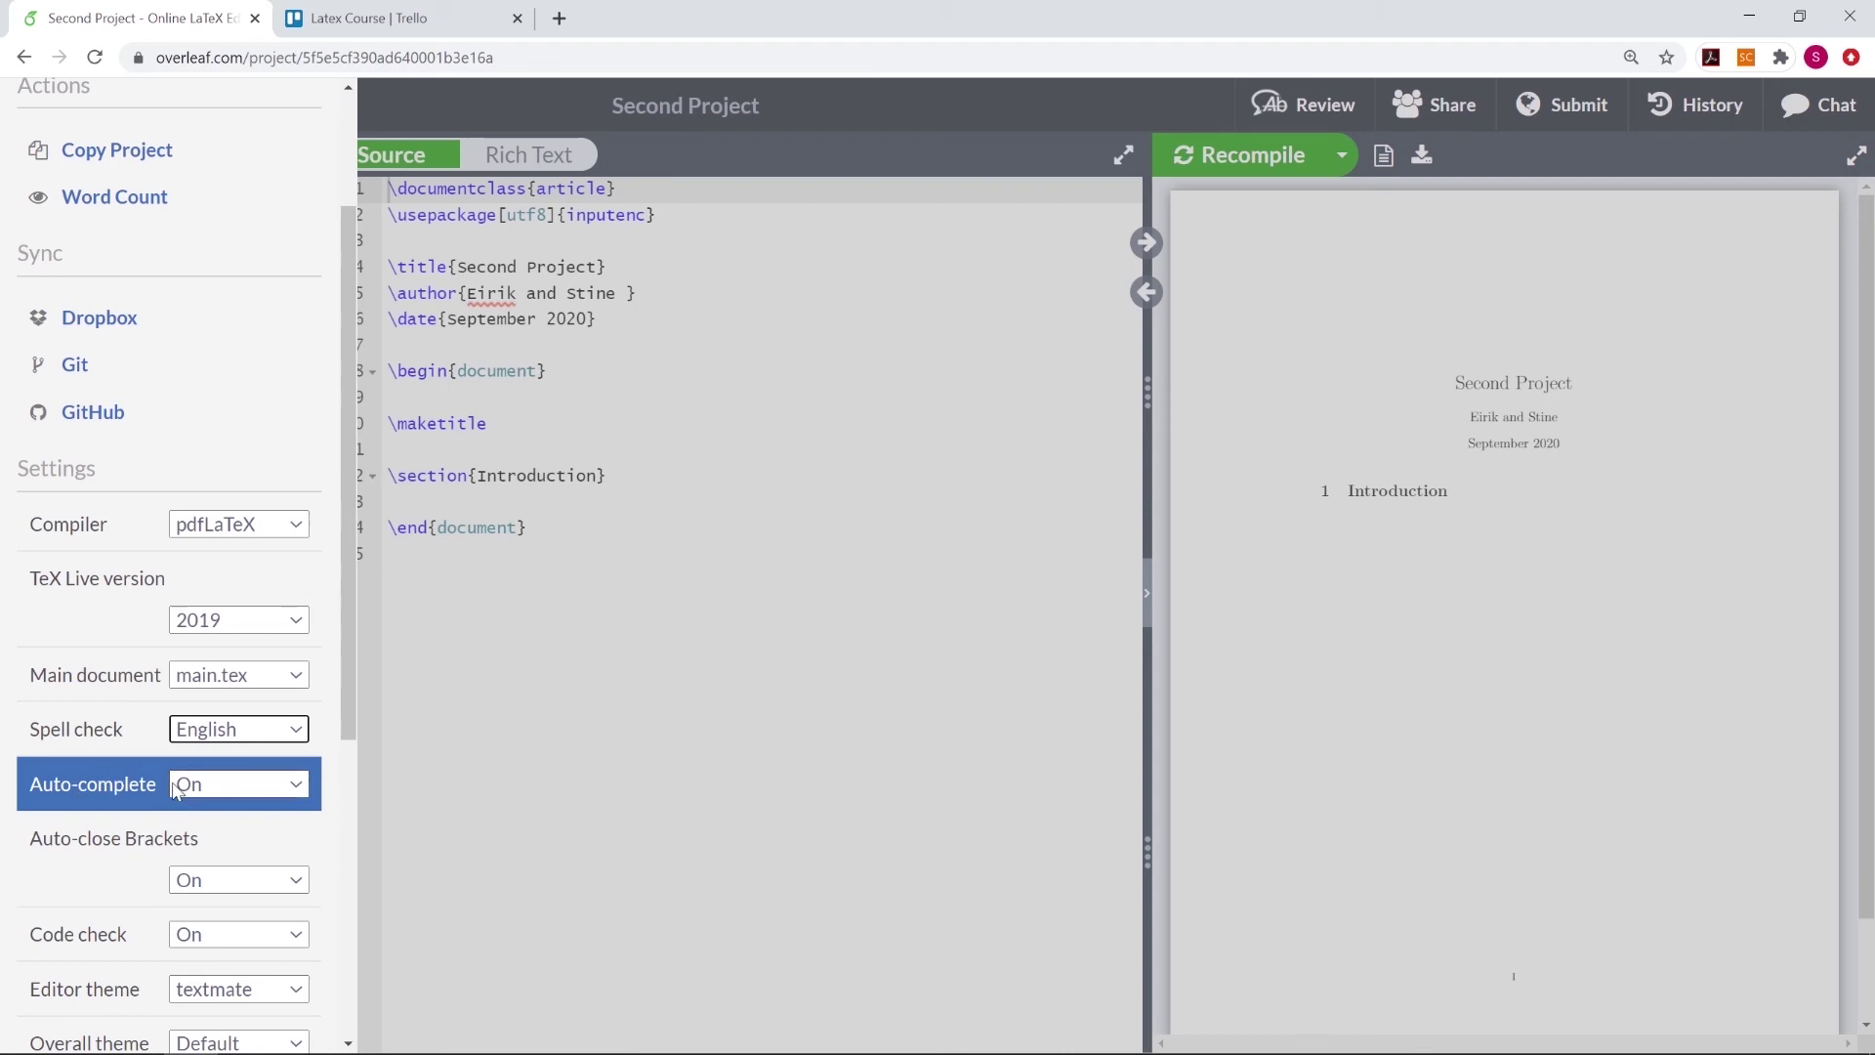
Change the editor theme from textmate to sqlserver
{"action": "scroll", "coordinate": [179, 791], "scroll_direction": "down", "scroll_amount": 2}
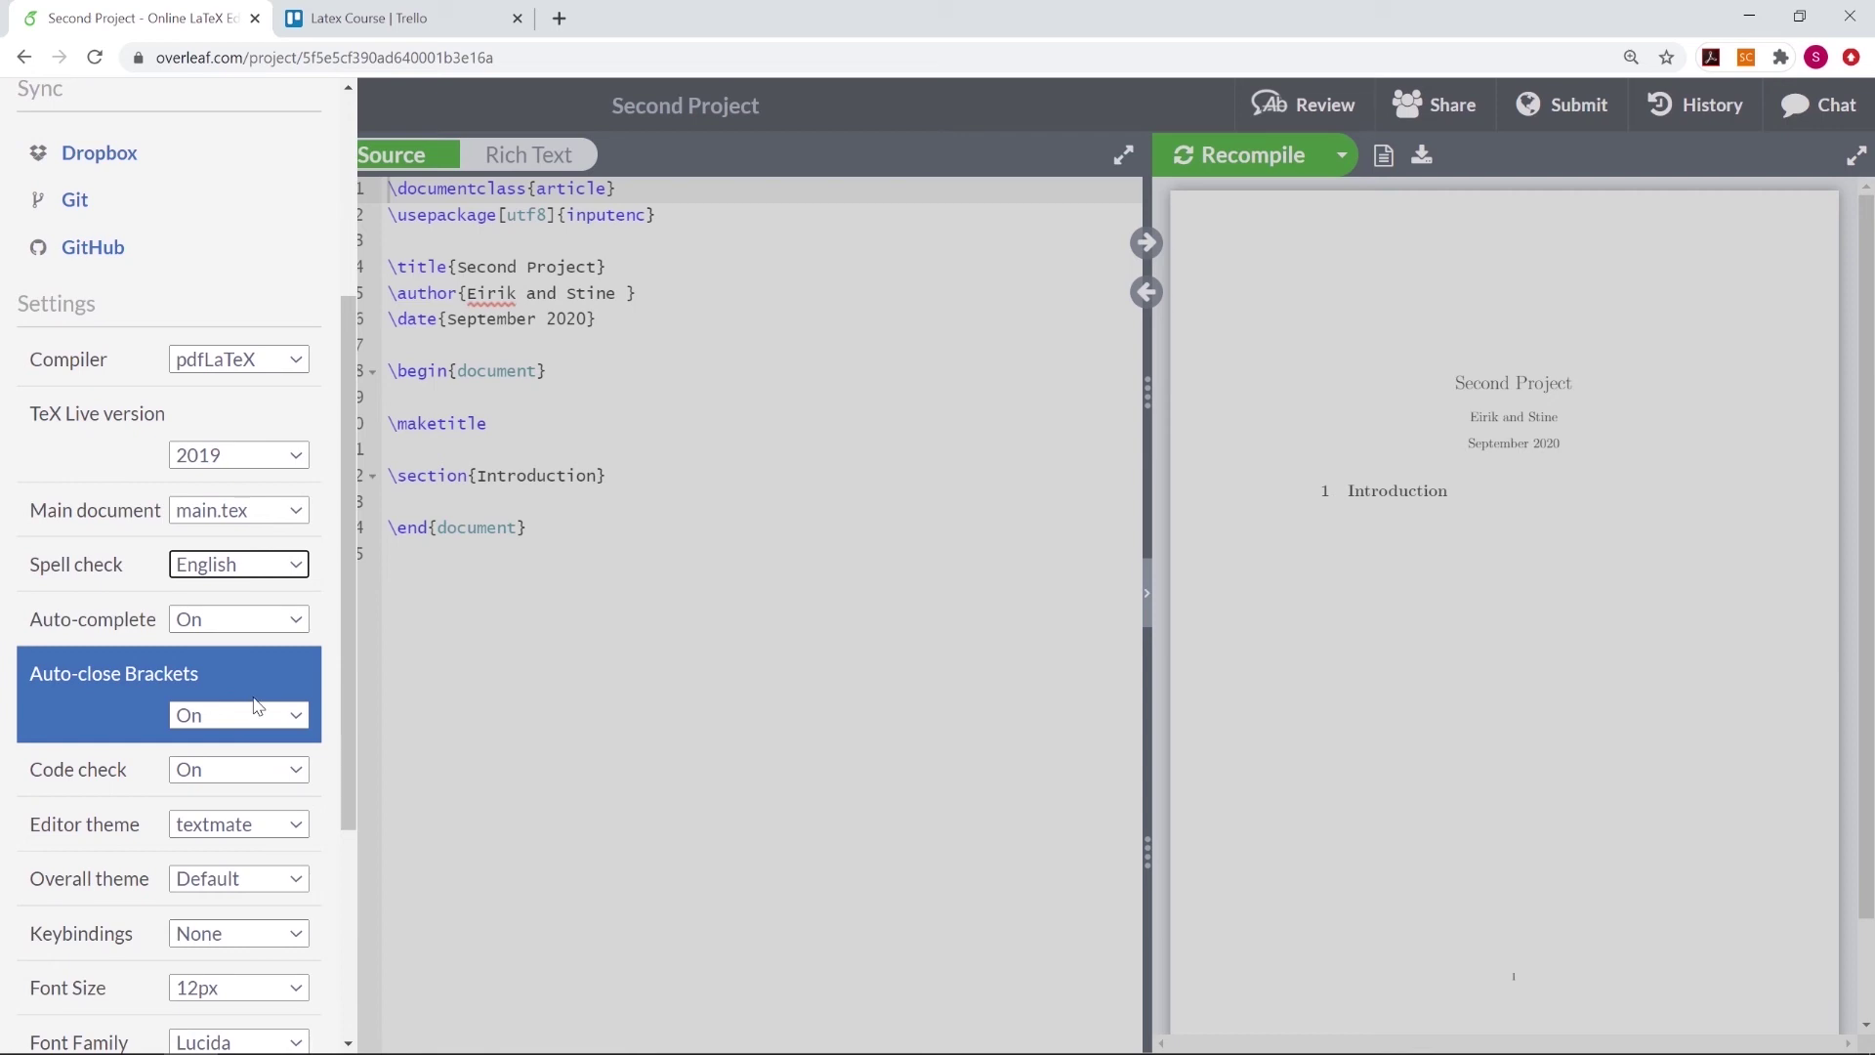
{"action": "scroll", "coordinate": [257, 706], "scroll_direction": "down", "scroll_amount": 1}
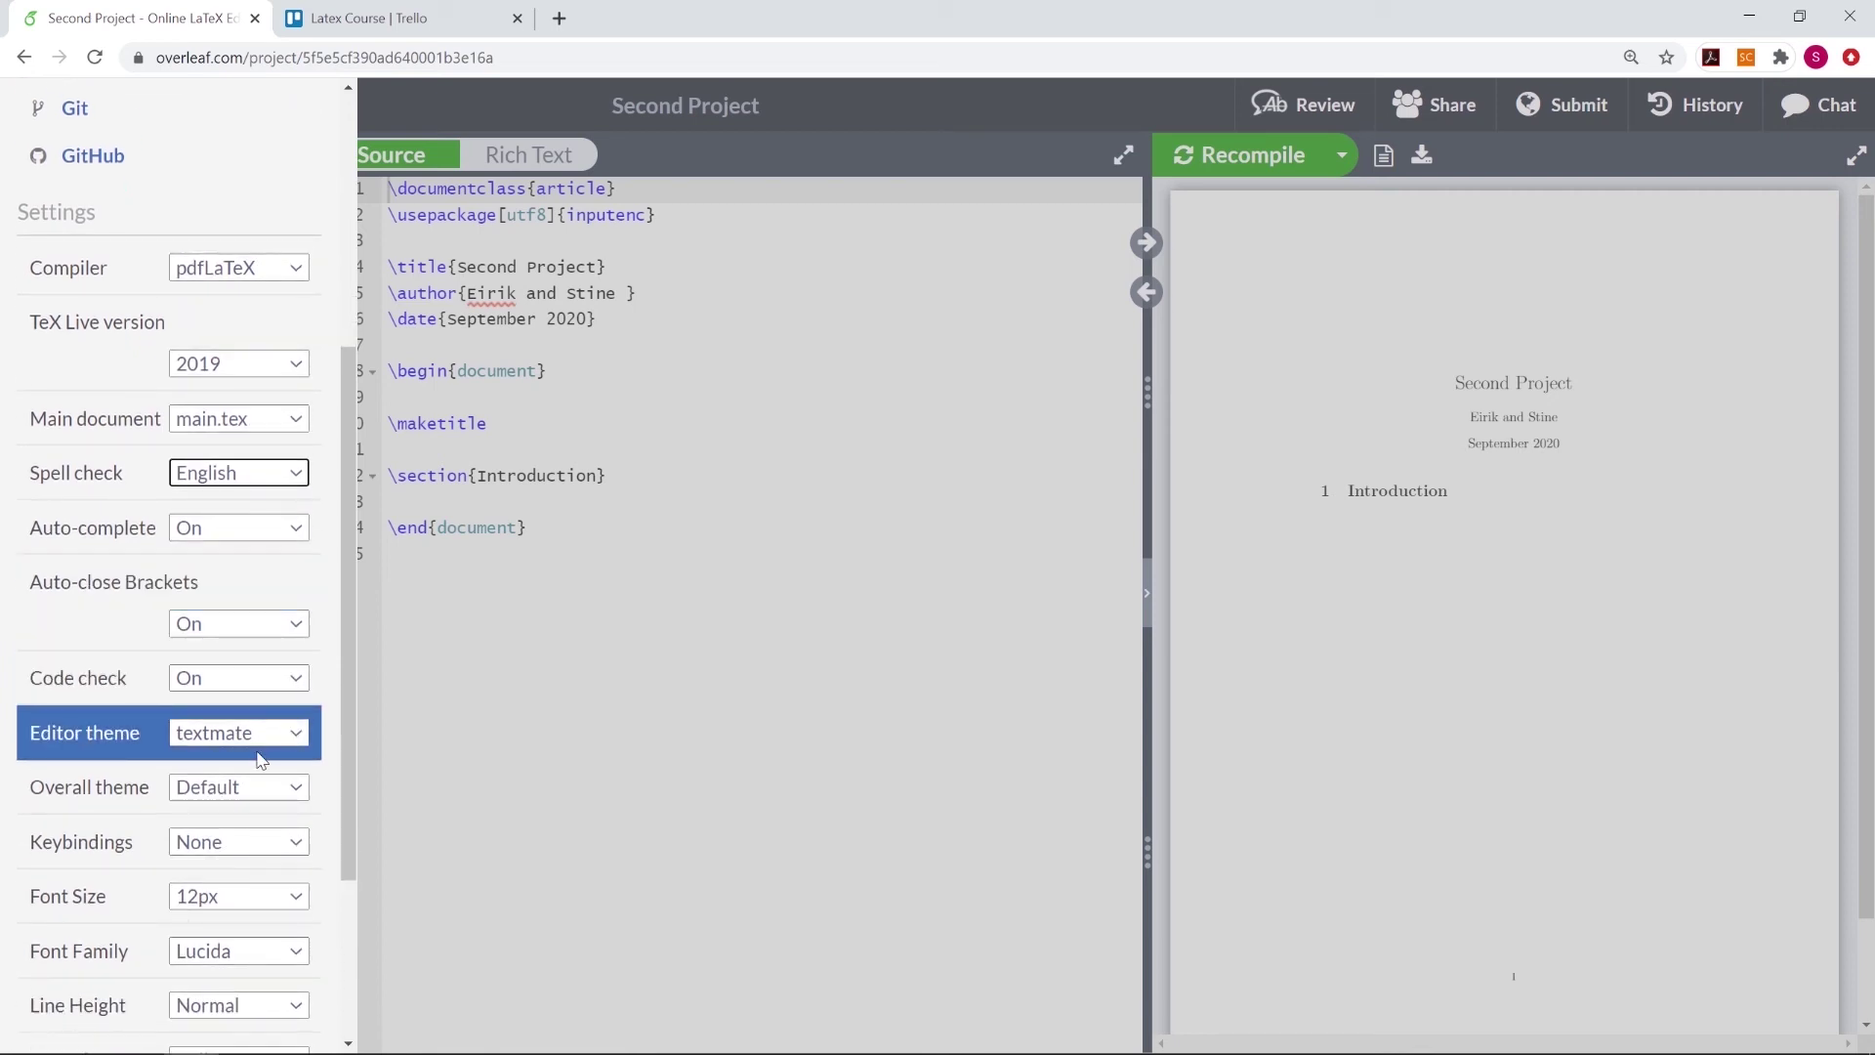
{"action": "left_click", "coordinate": [274, 737]}
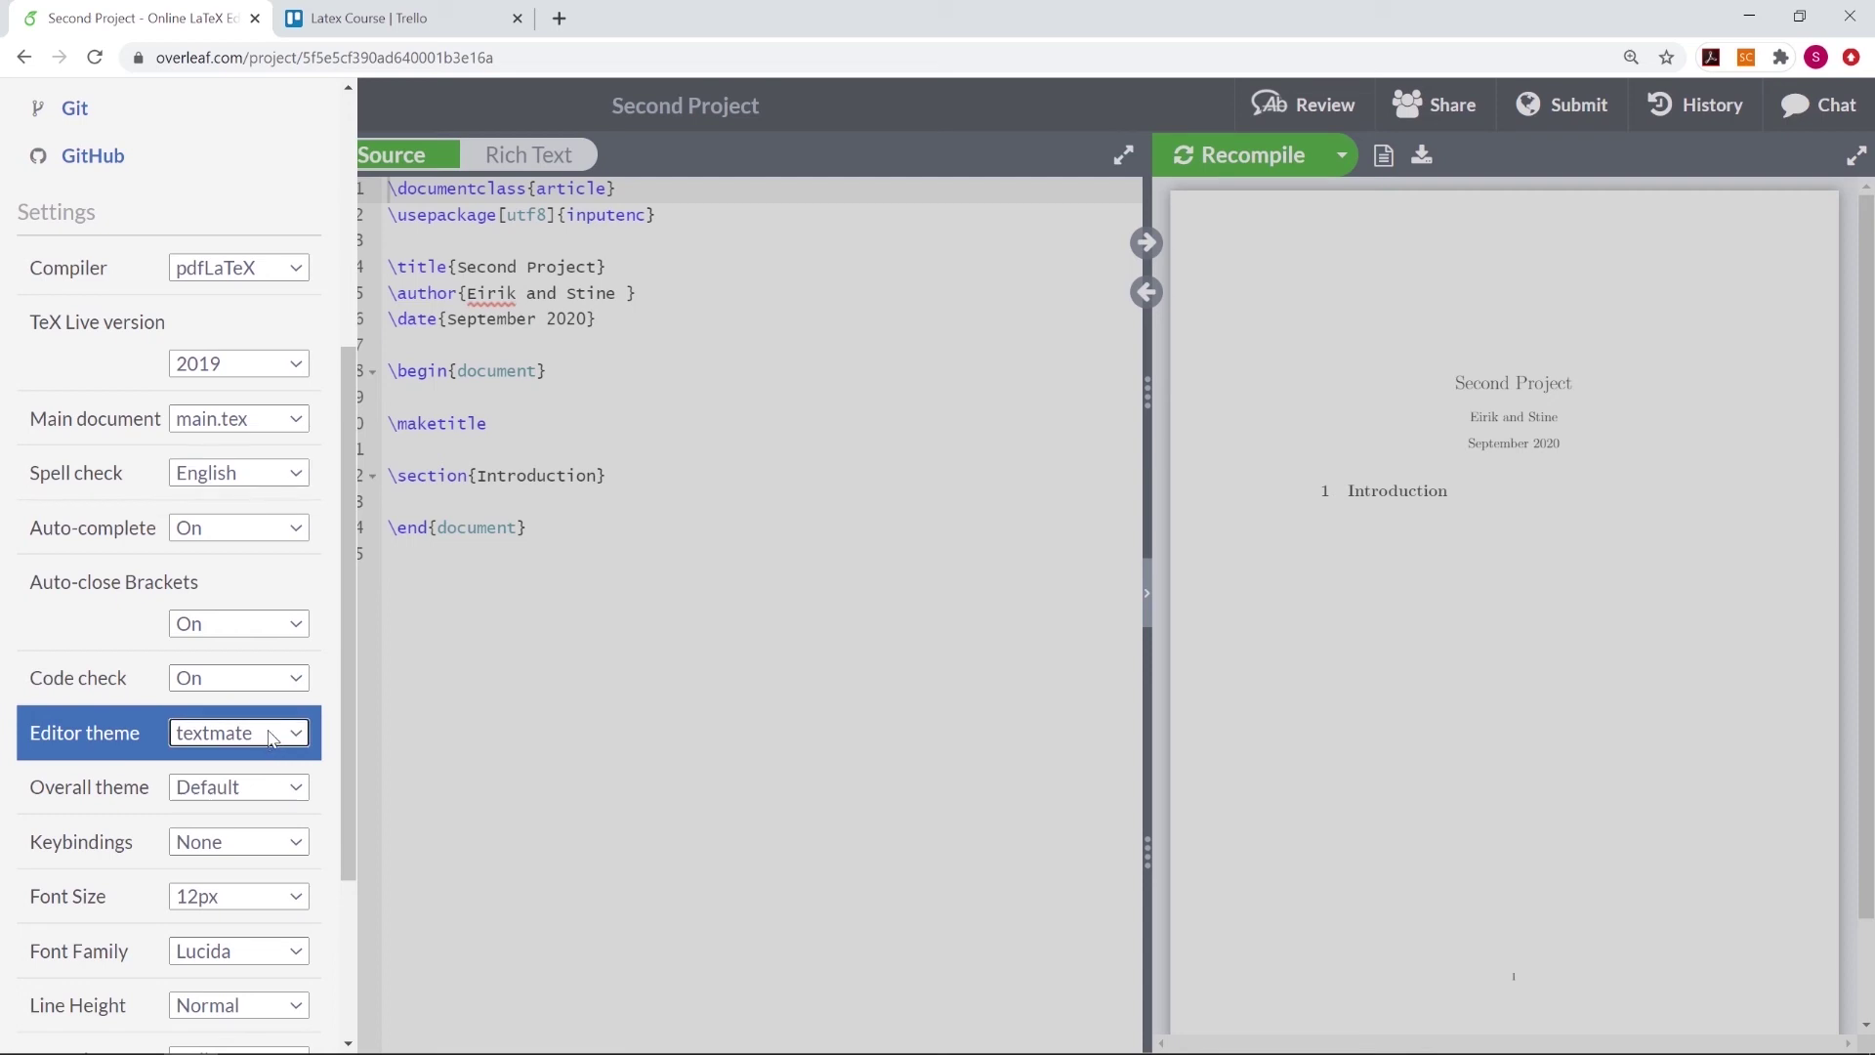
{"action": "left_click", "coordinate": [273, 738]}
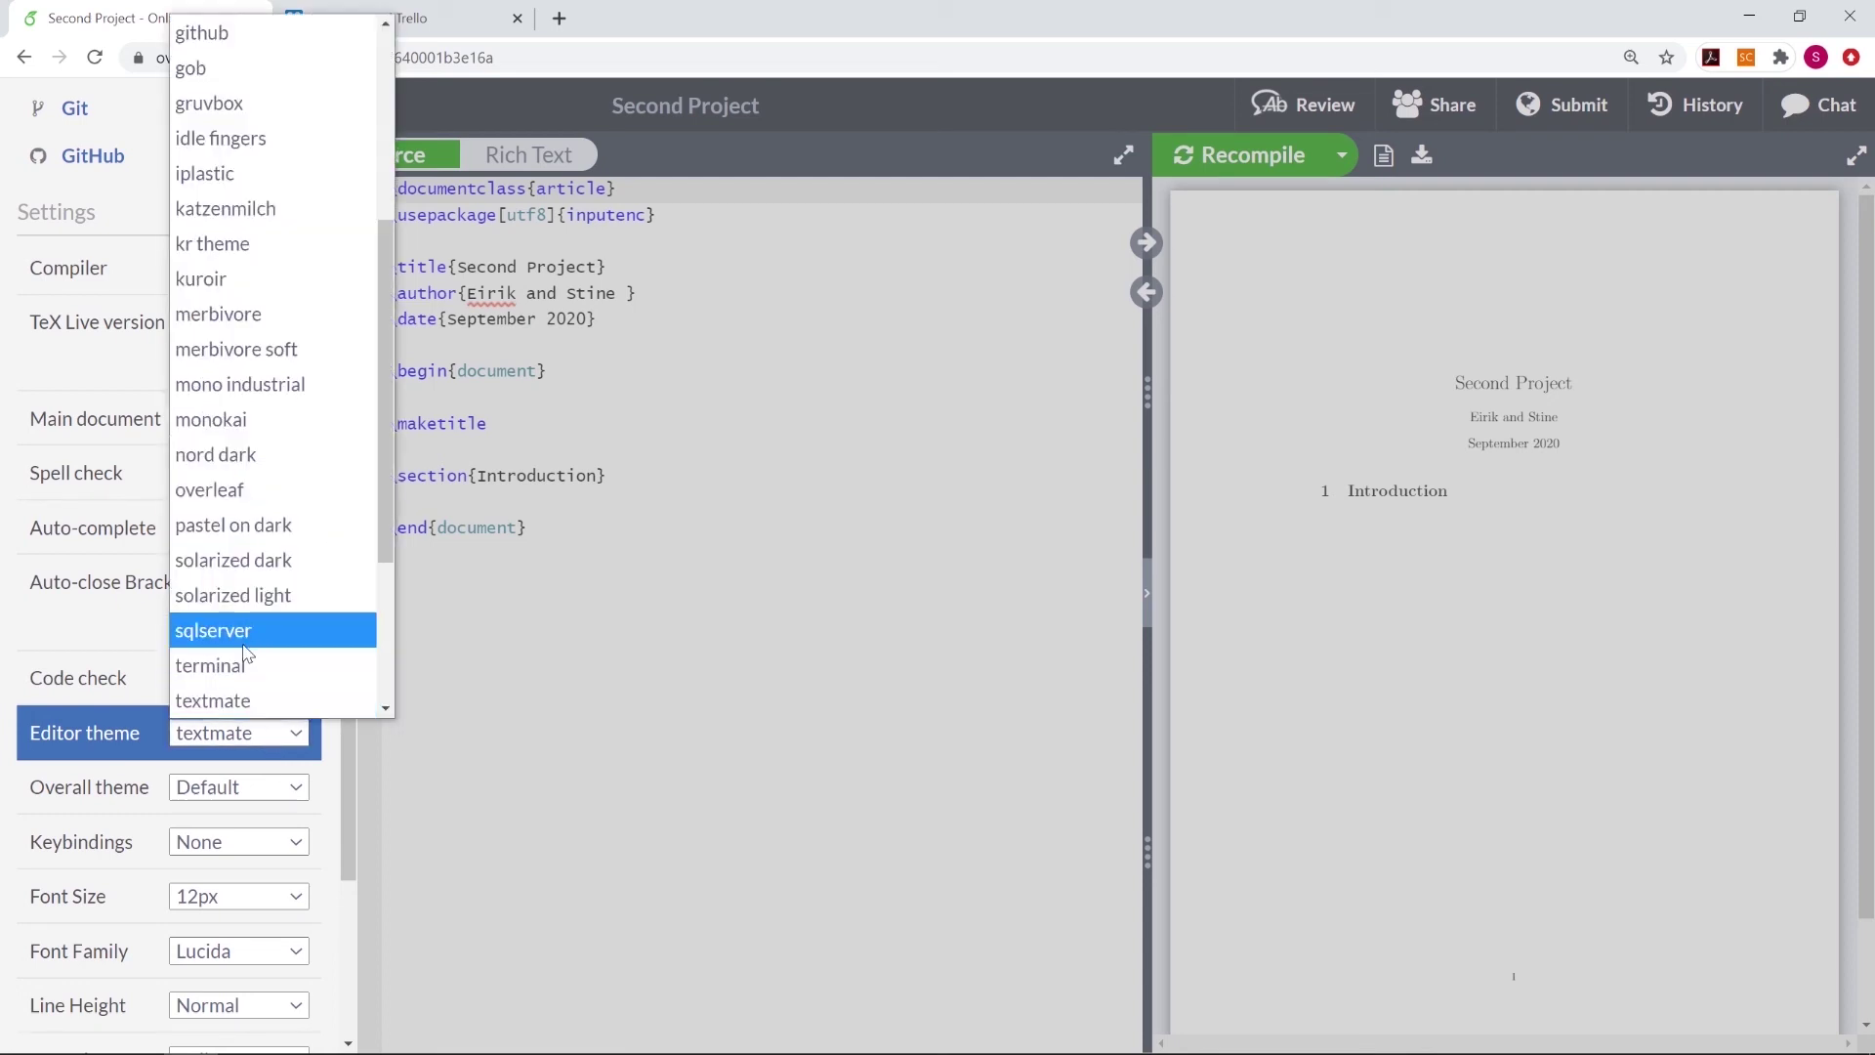
{"action": "left_click", "coordinate": [244, 642]}
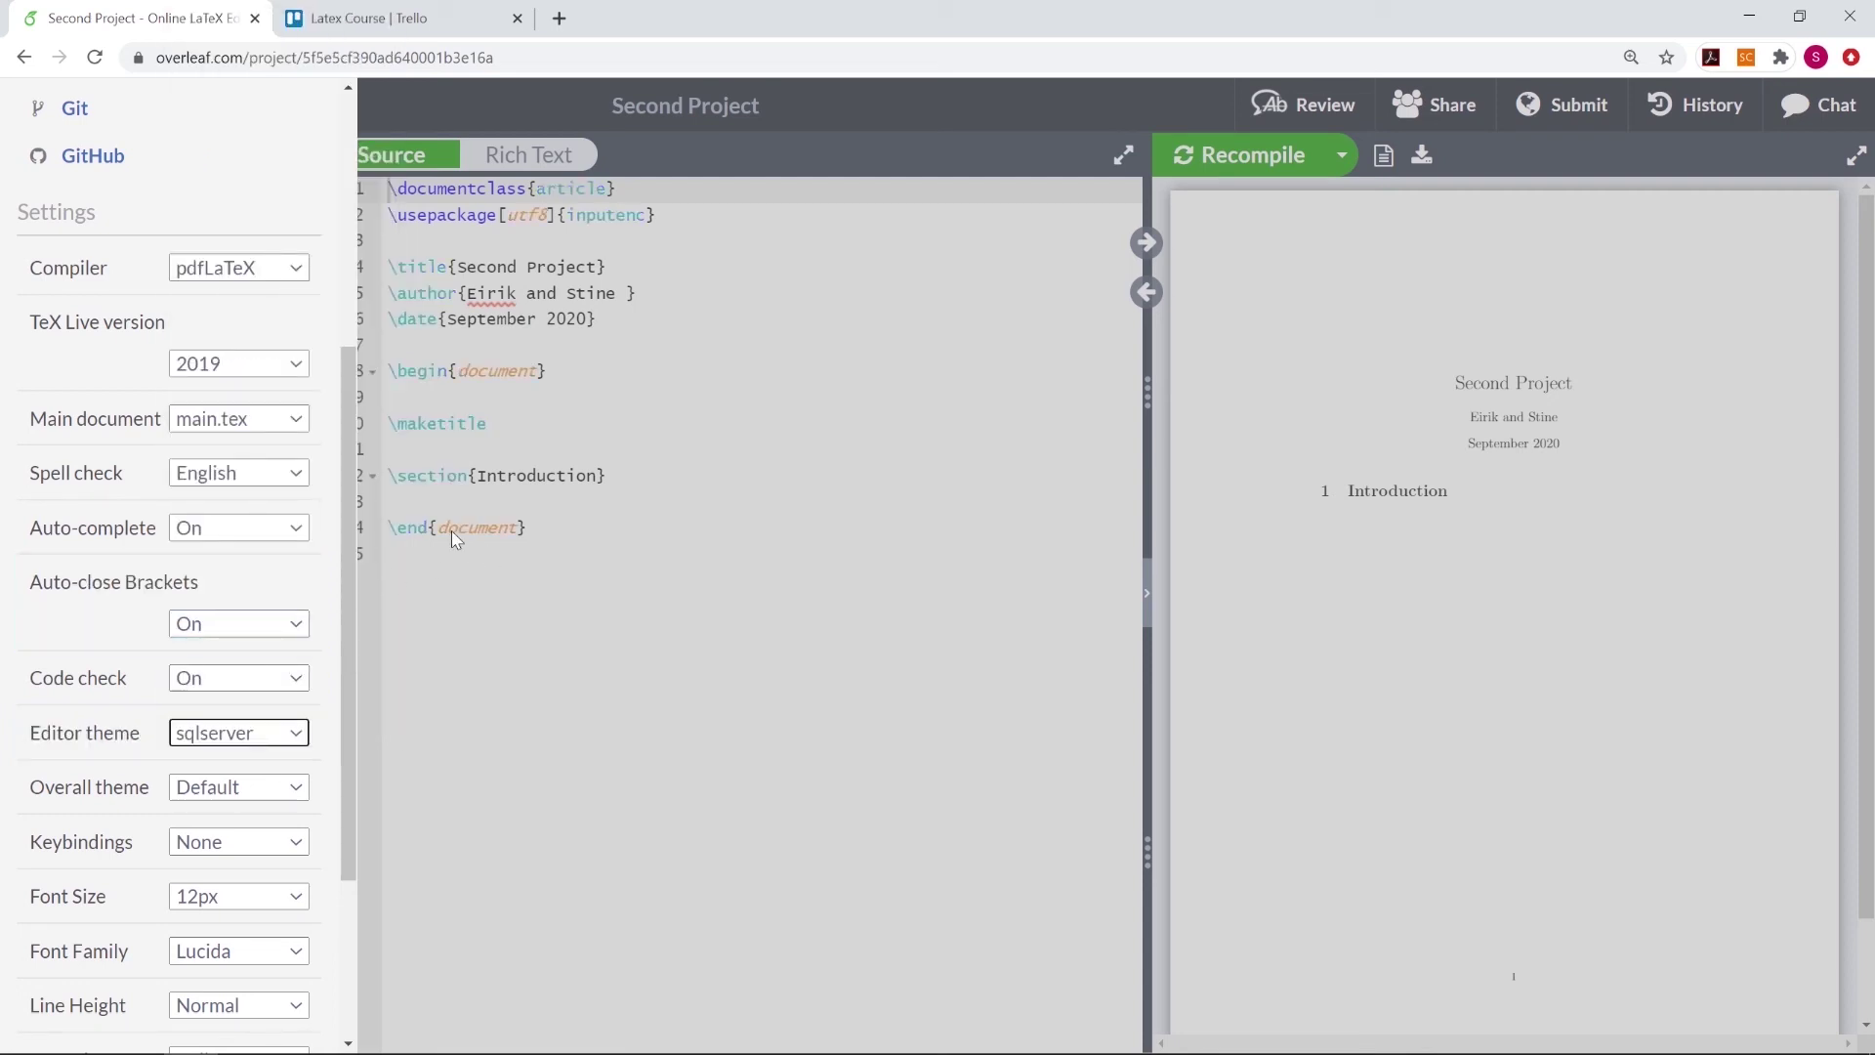
{"action": "left_click", "coordinate": [442, 423]}
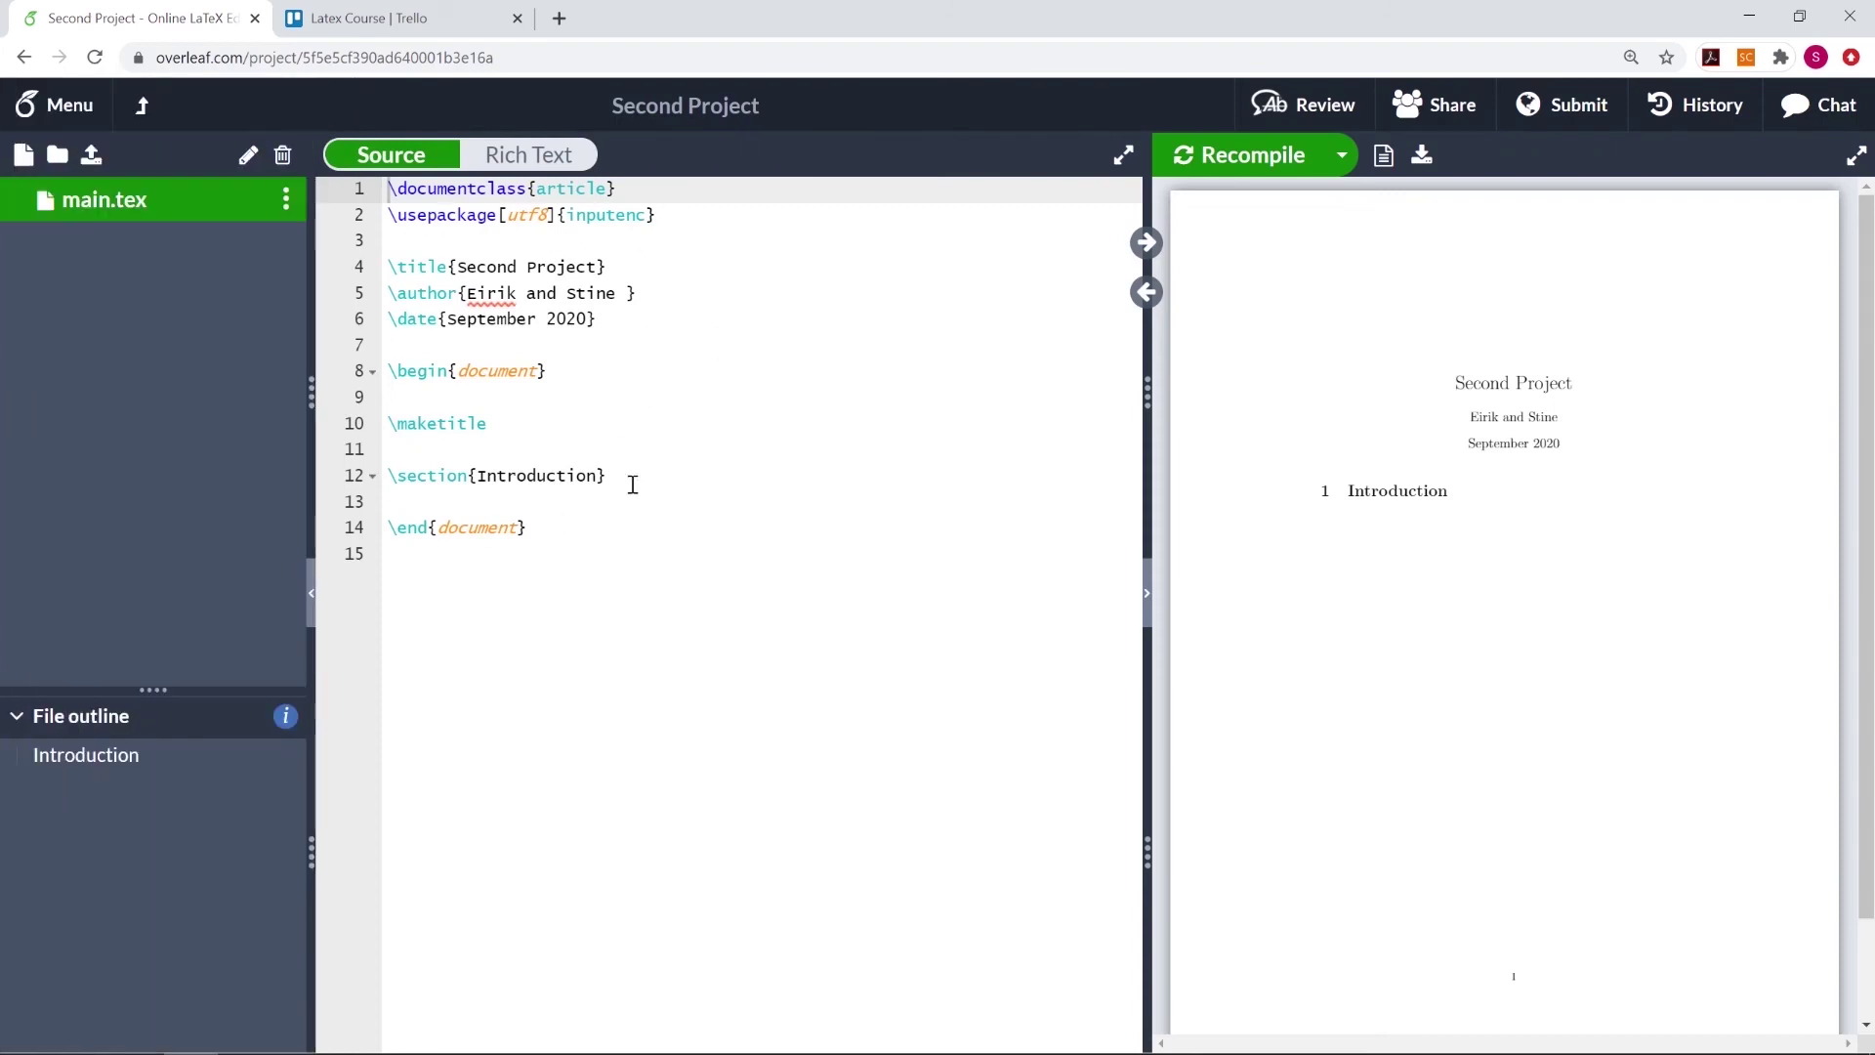
{"action": "left_click", "coordinate": [53, 114]}
Try the Light overall theme, revert to Default, and leave keybindings at None
{"action": "scroll", "coordinate": [215, 586], "scroll_direction": "down", "scroll_amount": 2}
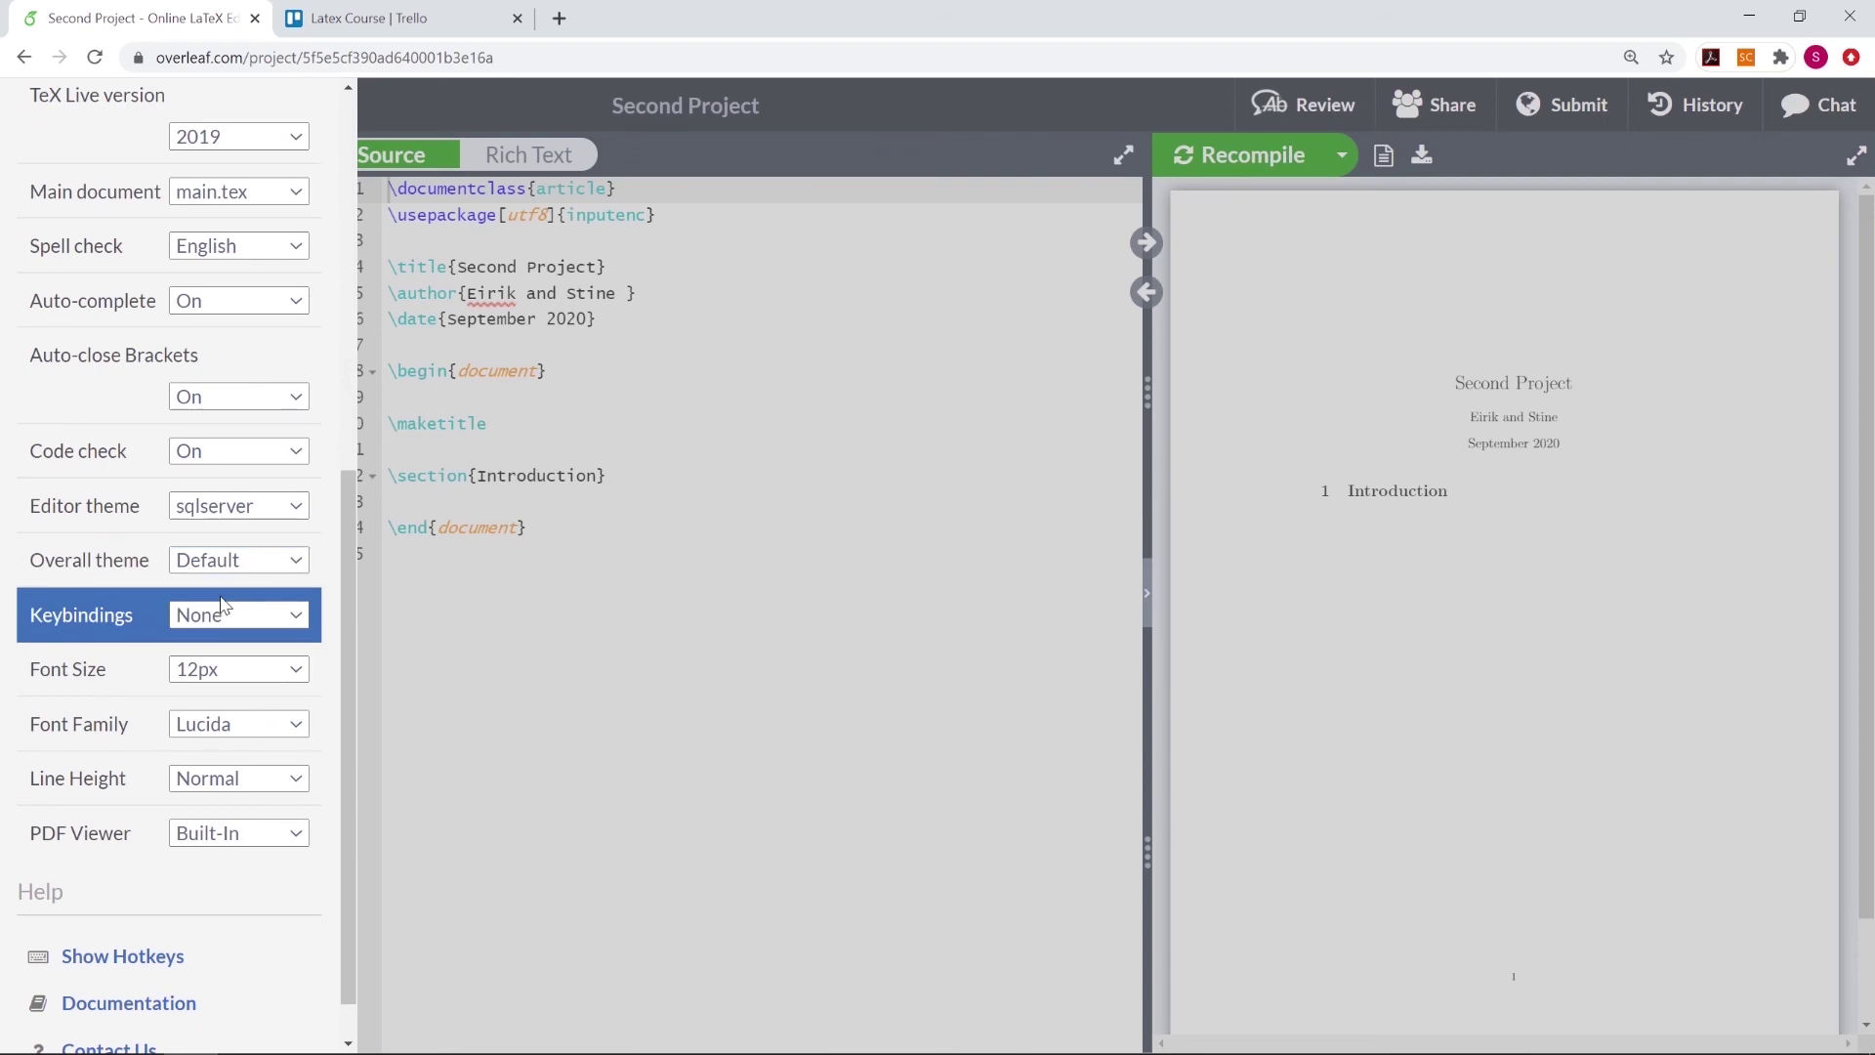
{"action": "left_click", "coordinate": [280, 563]}
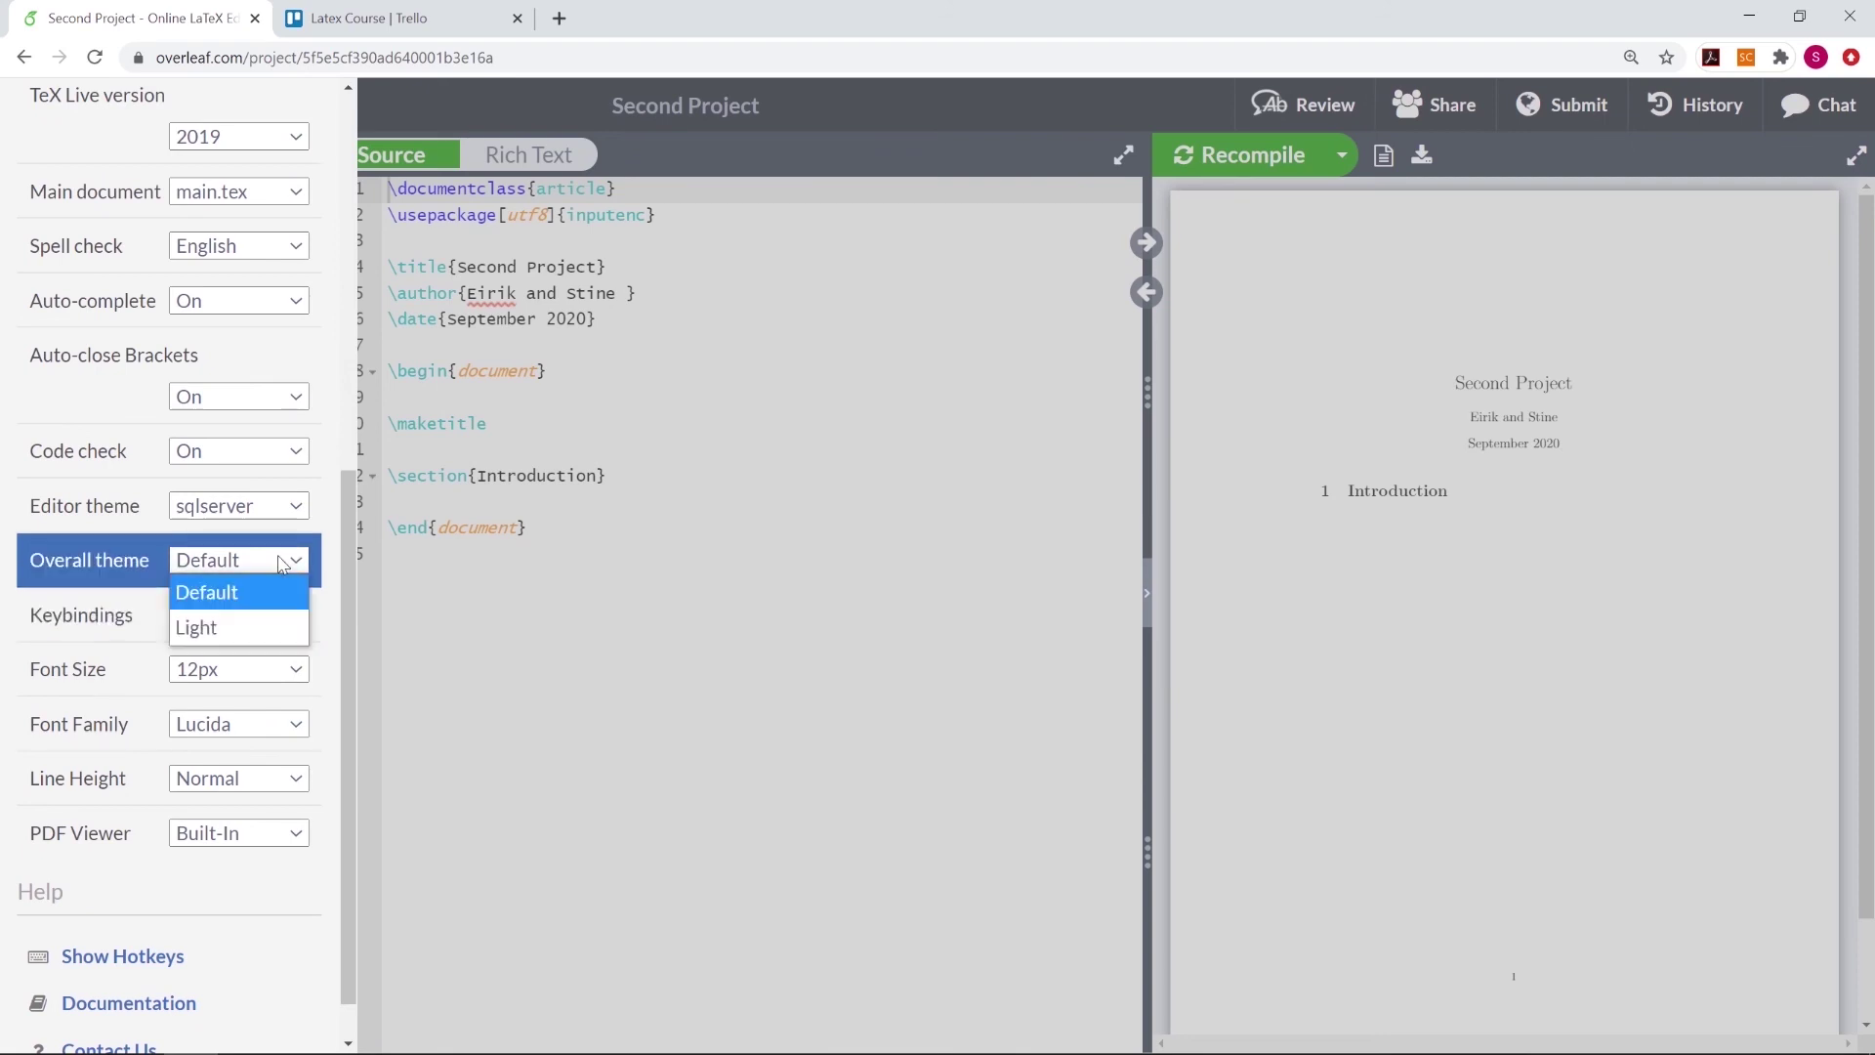
{"action": "left_click", "coordinate": [272, 625]}
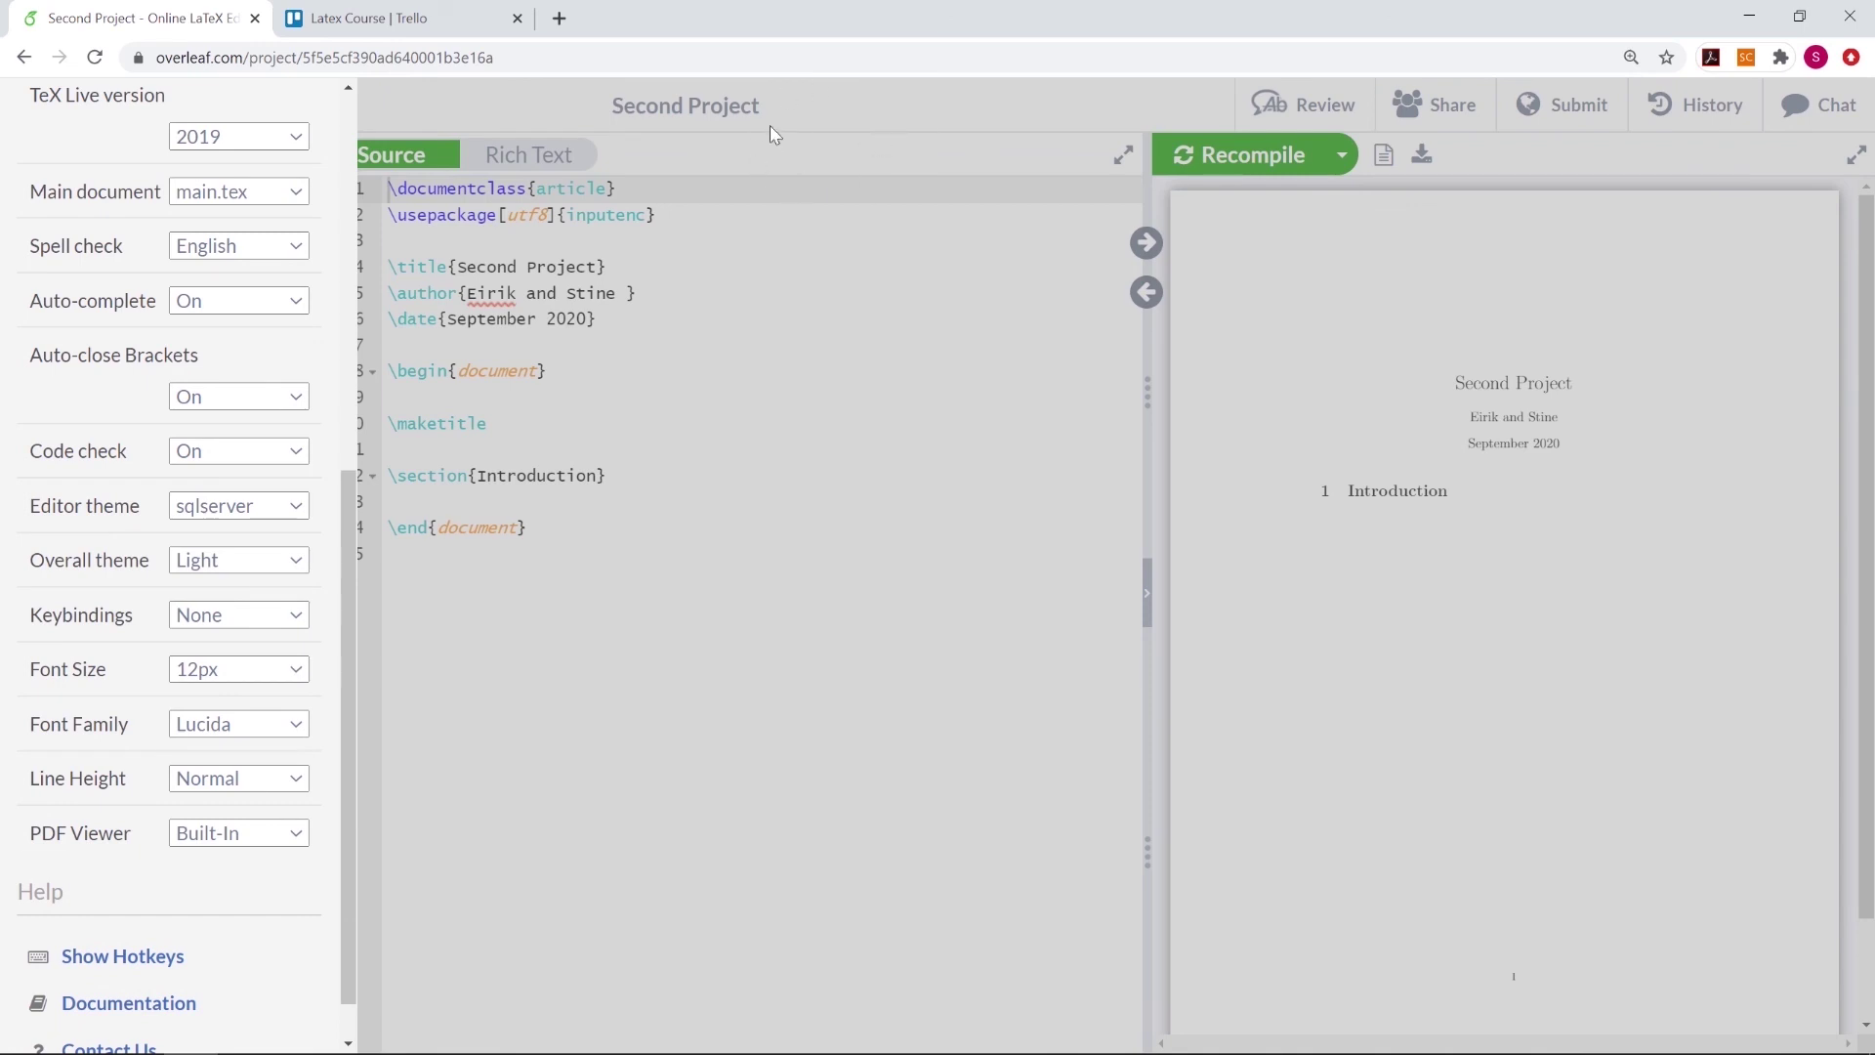
{"action": "left_click", "coordinate": [267, 564]}
{"action": "left_click", "coordinate": [273, 593]}
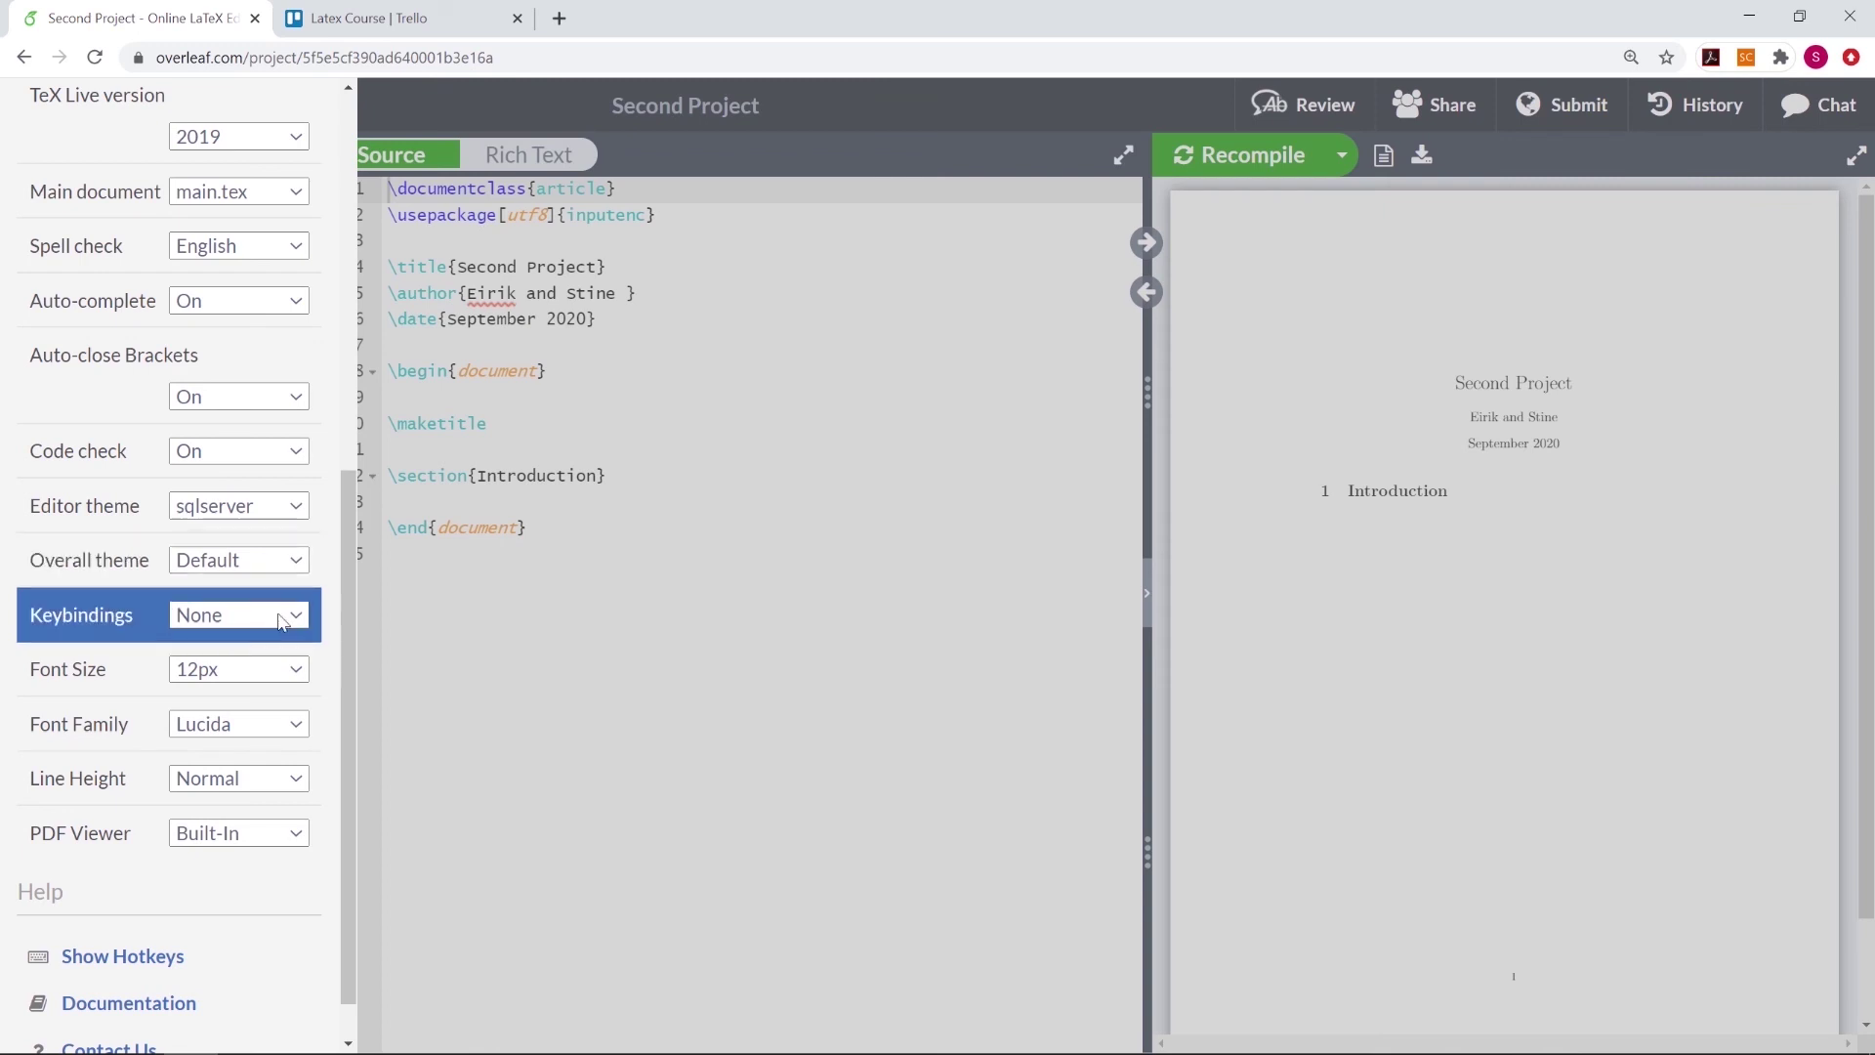
{"action": "left_click", "coordinate": [280, 618]}
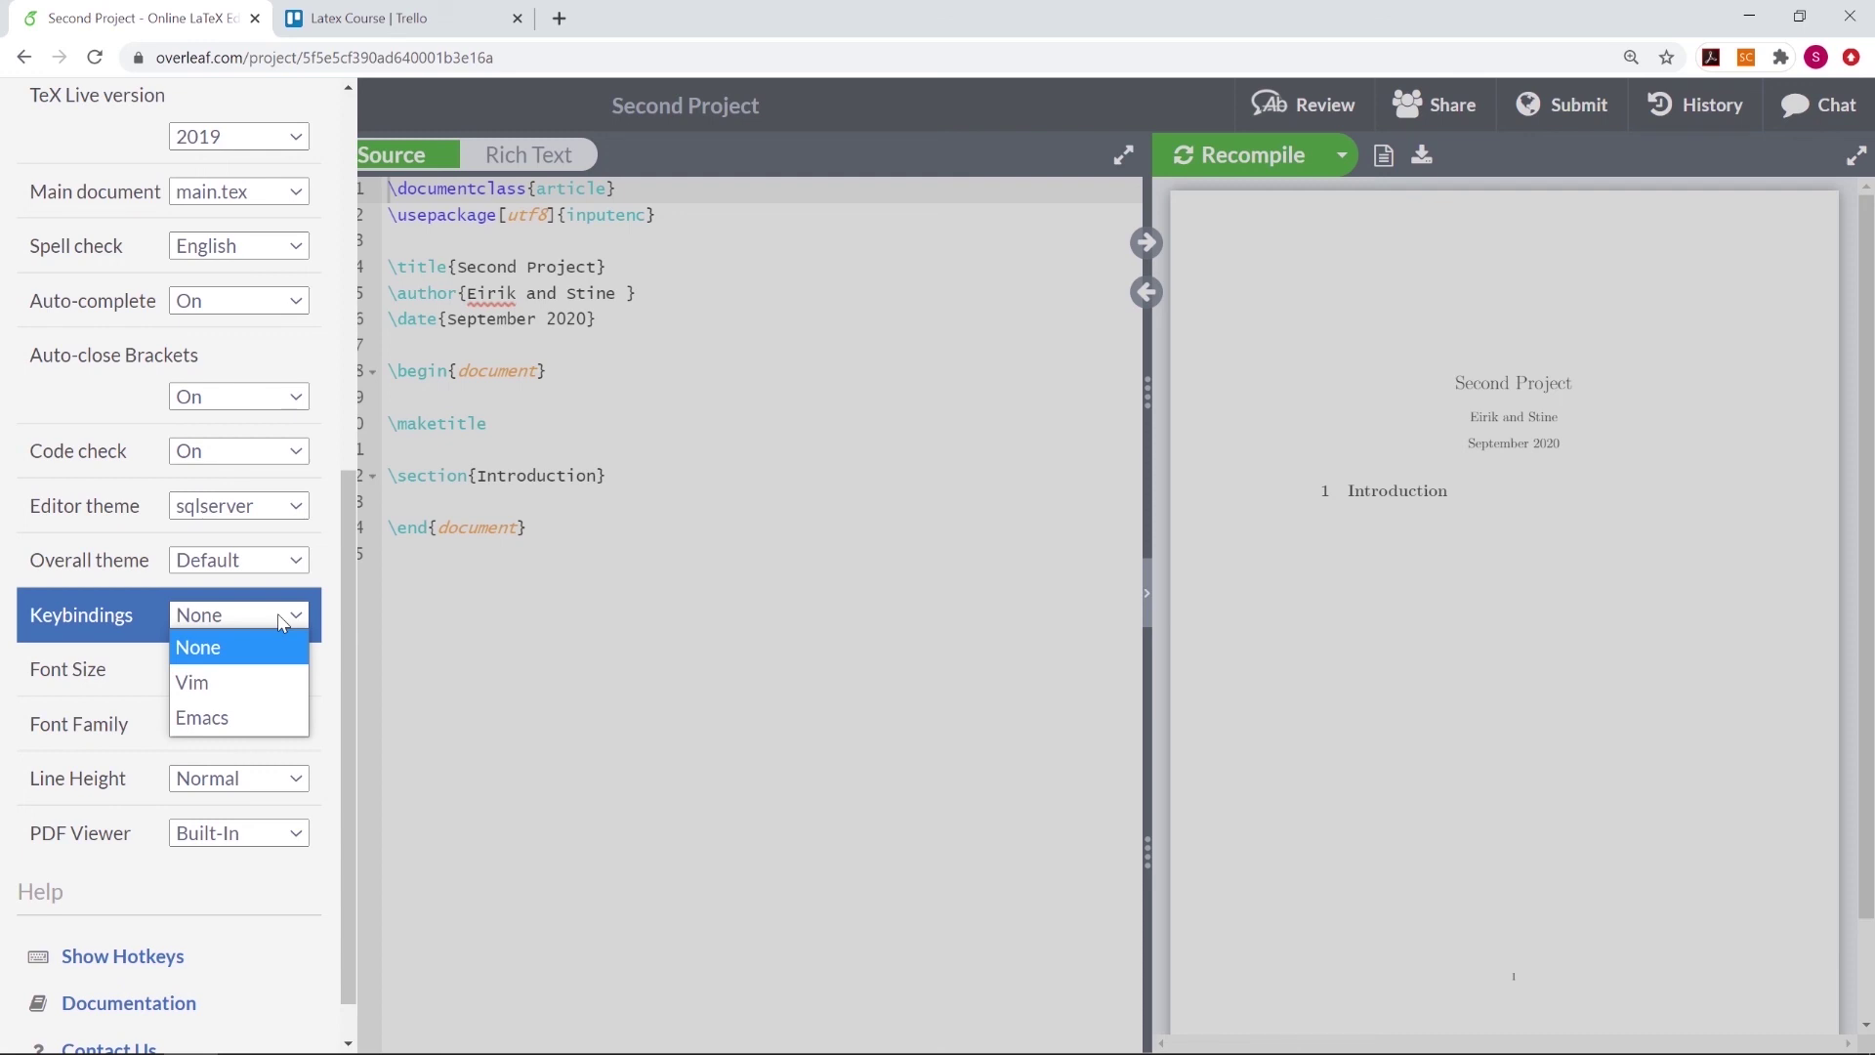
{"action": "left_click", "coordinate": [279, 621]}
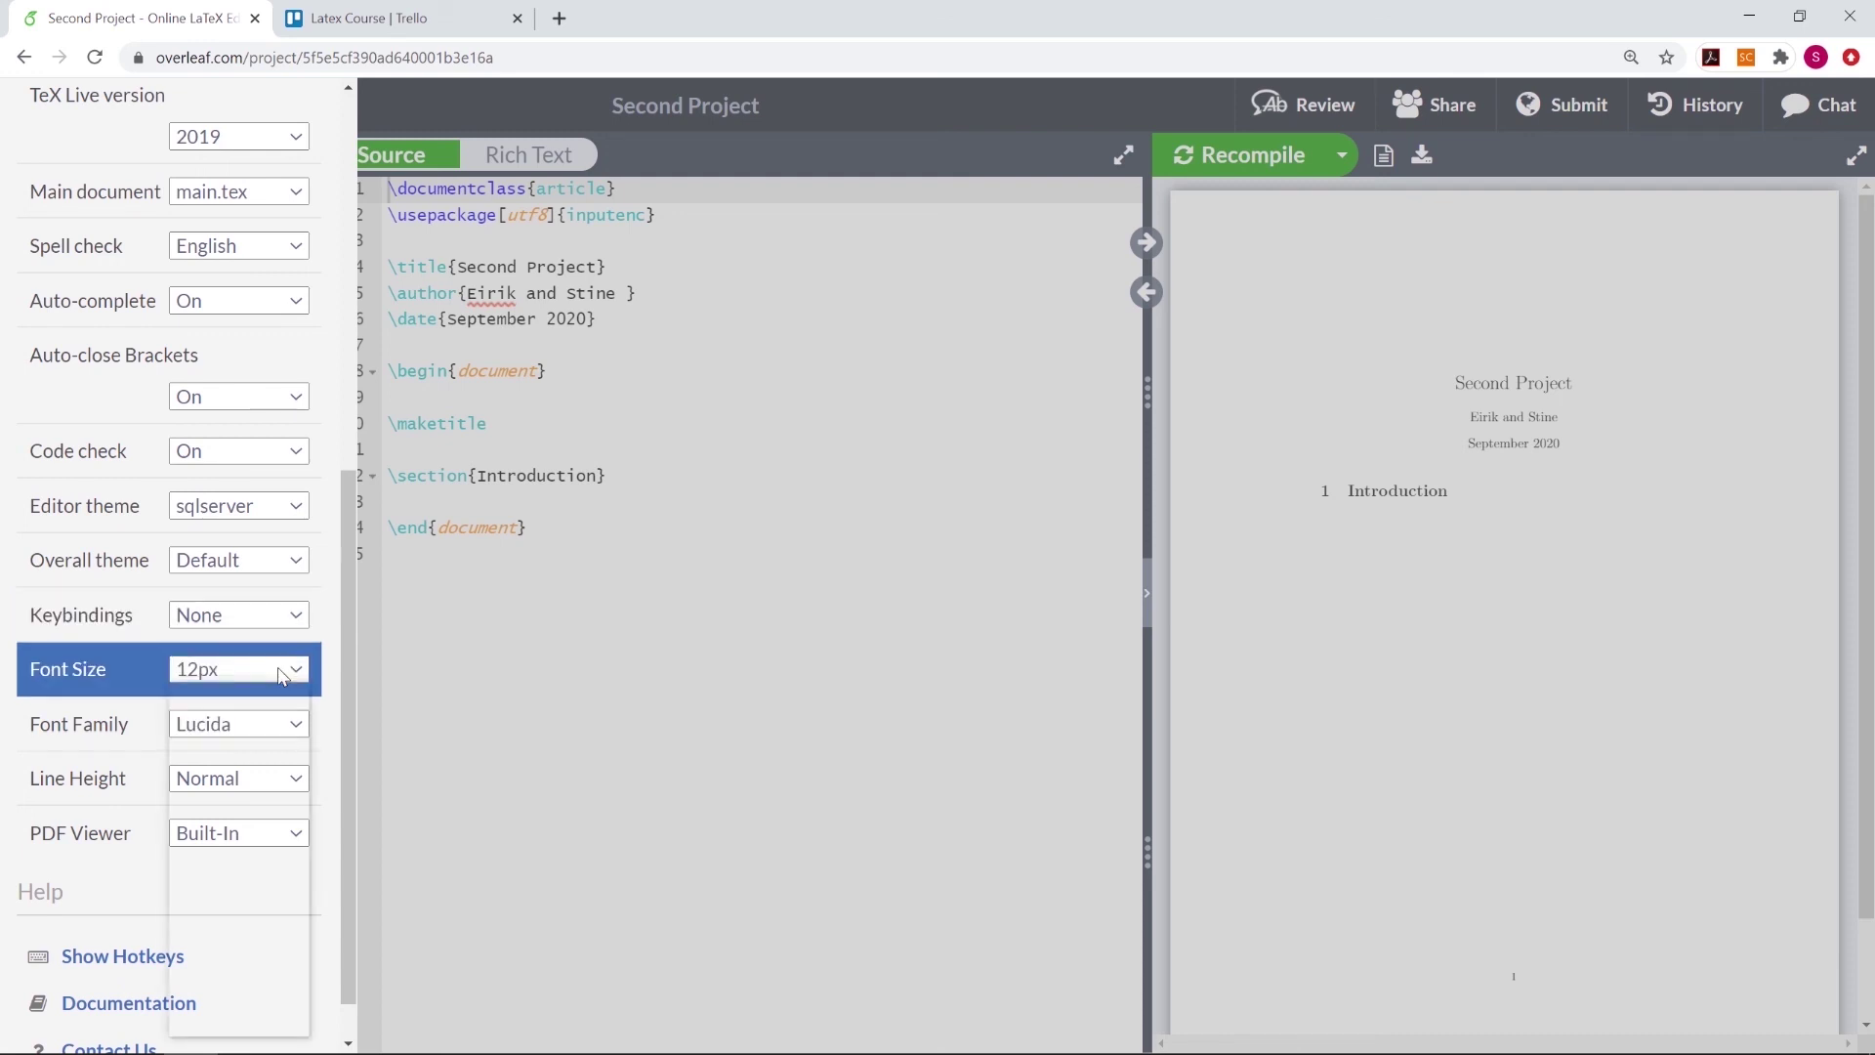
Set the editor font size to 24px and show the keyboard shortcuts list
{"action": "left_click", "coordinate": [282, 672]}
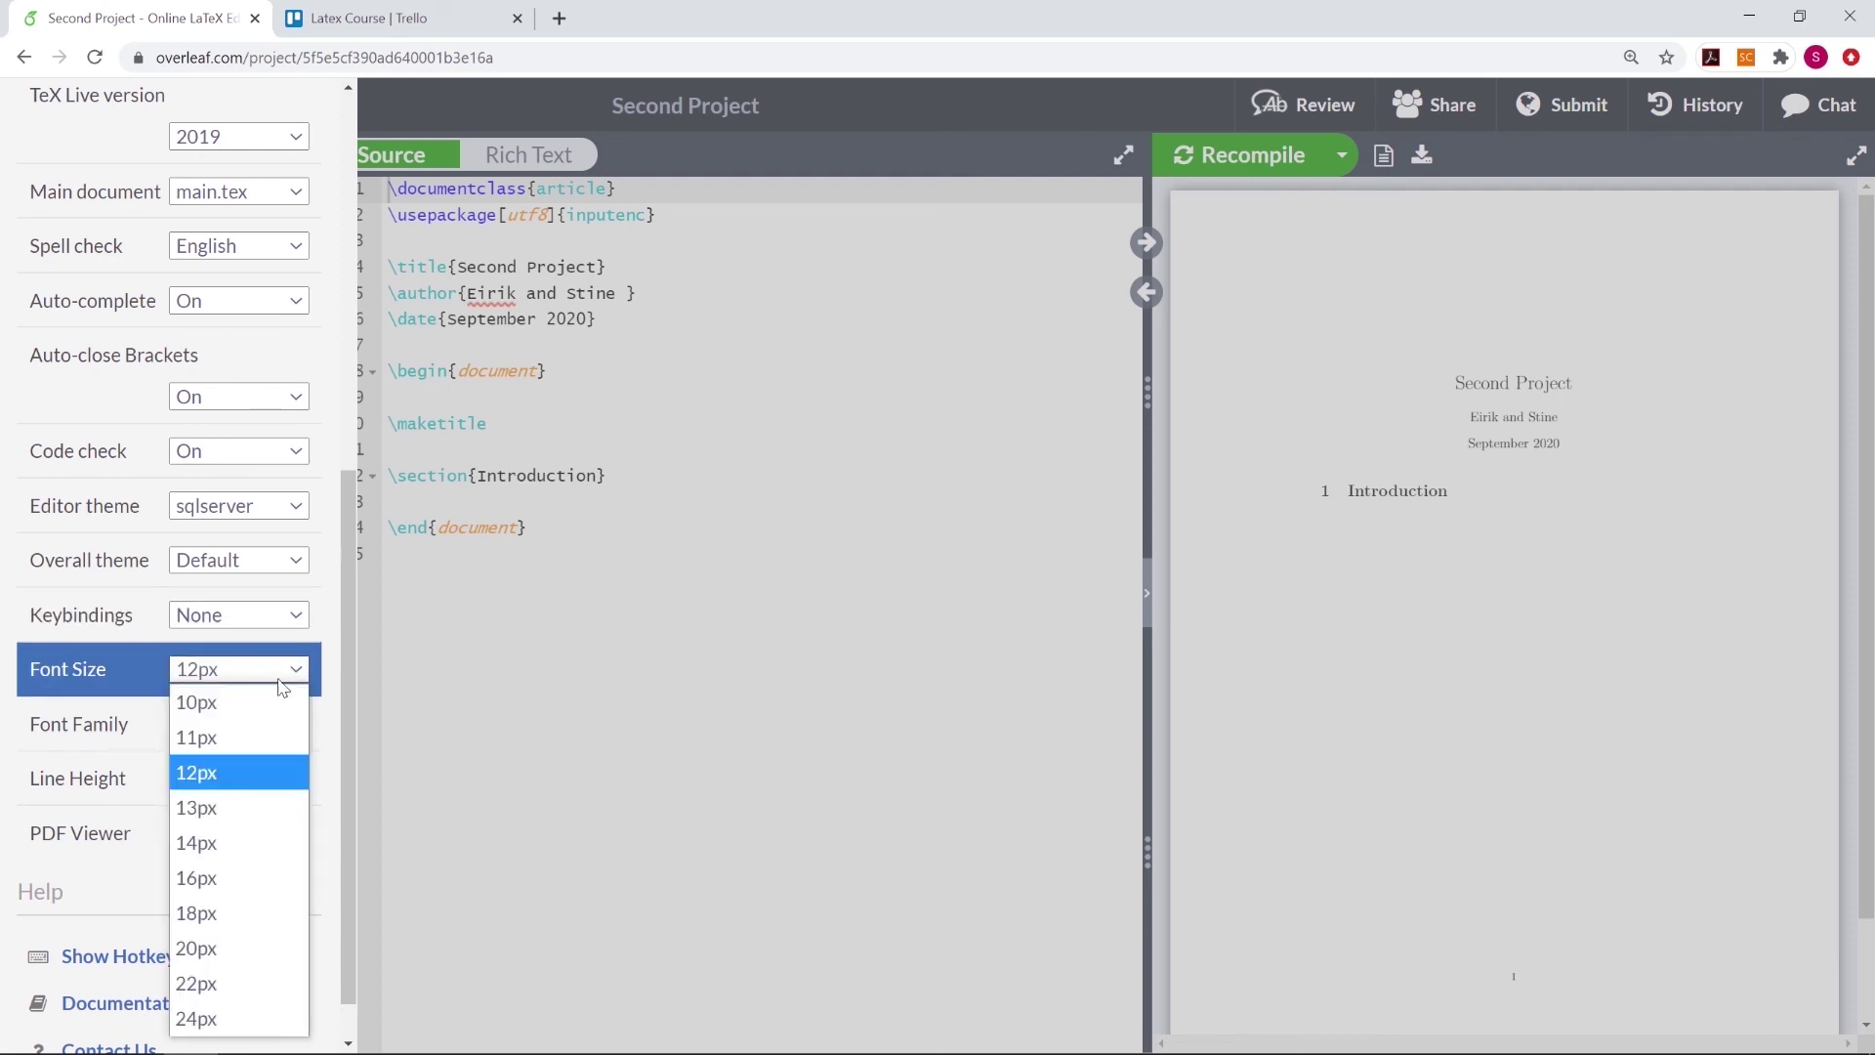
{"action": "left_click", "coordinate": [251, 1017]}
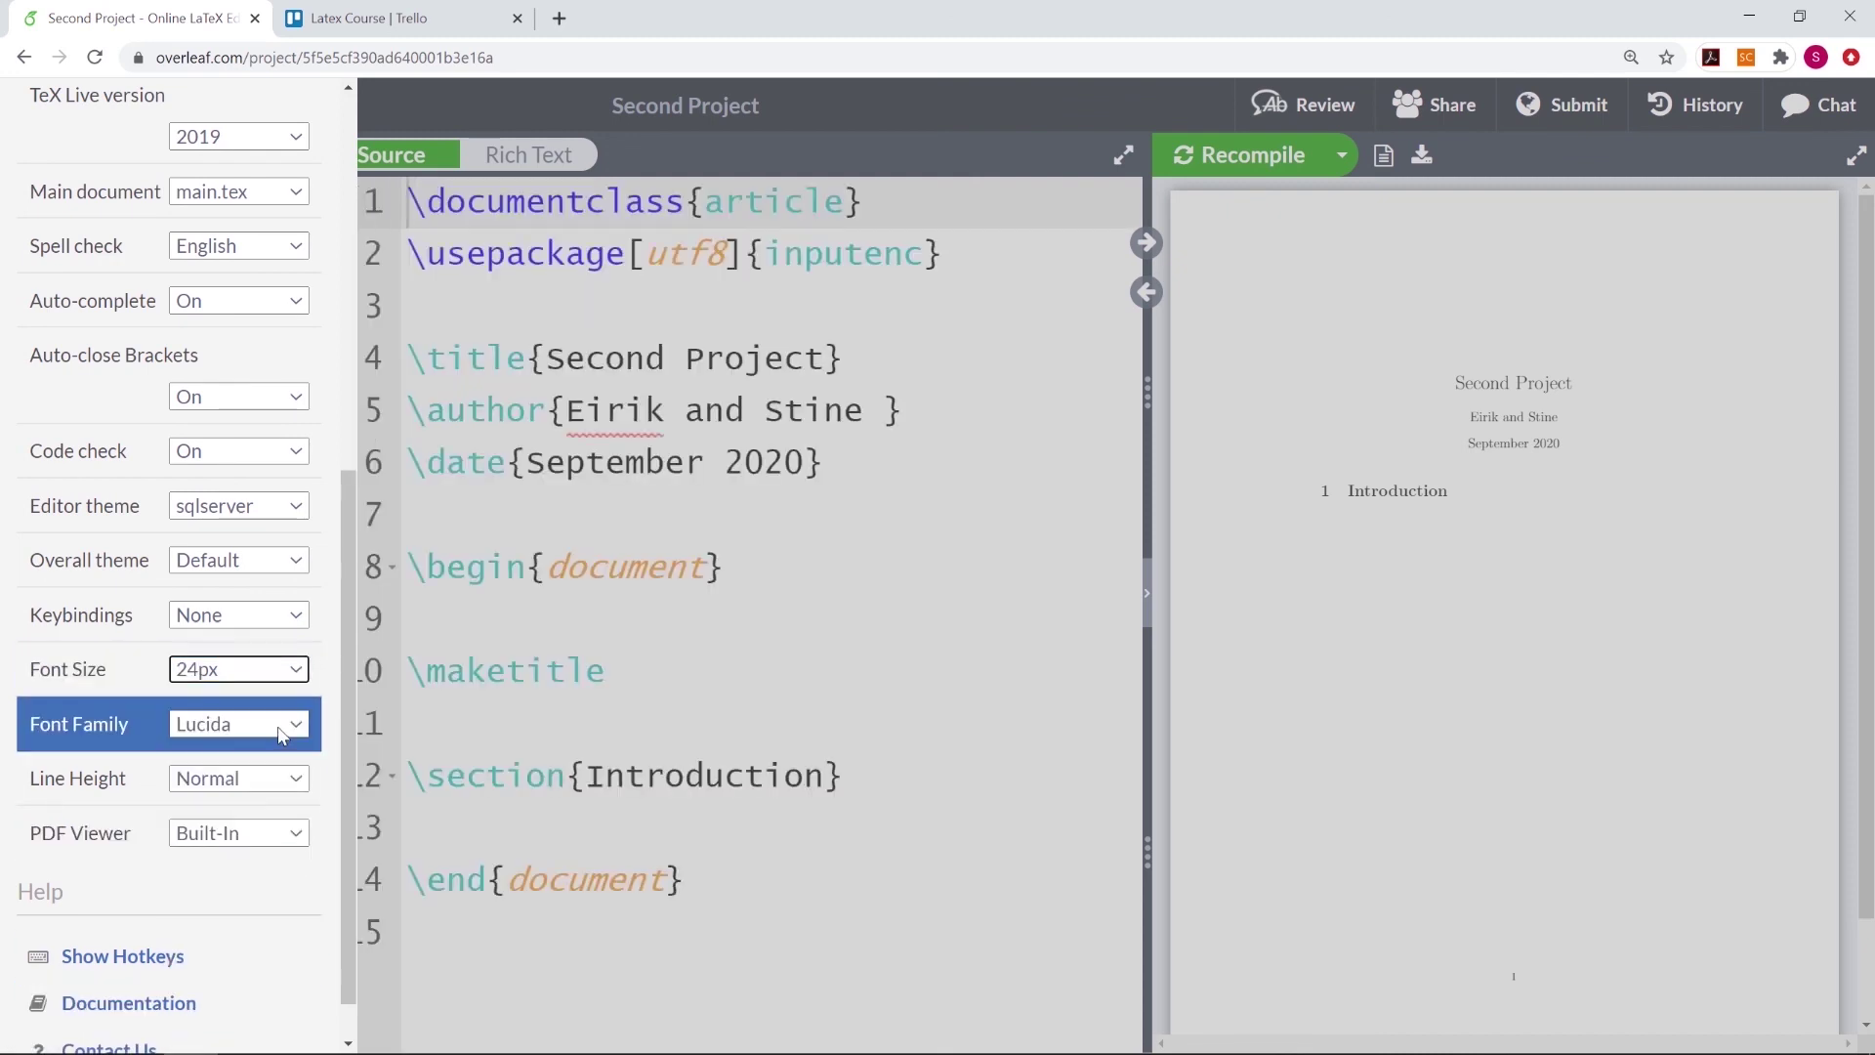
{"action": "left_click", "coordinate": [284, 829]}
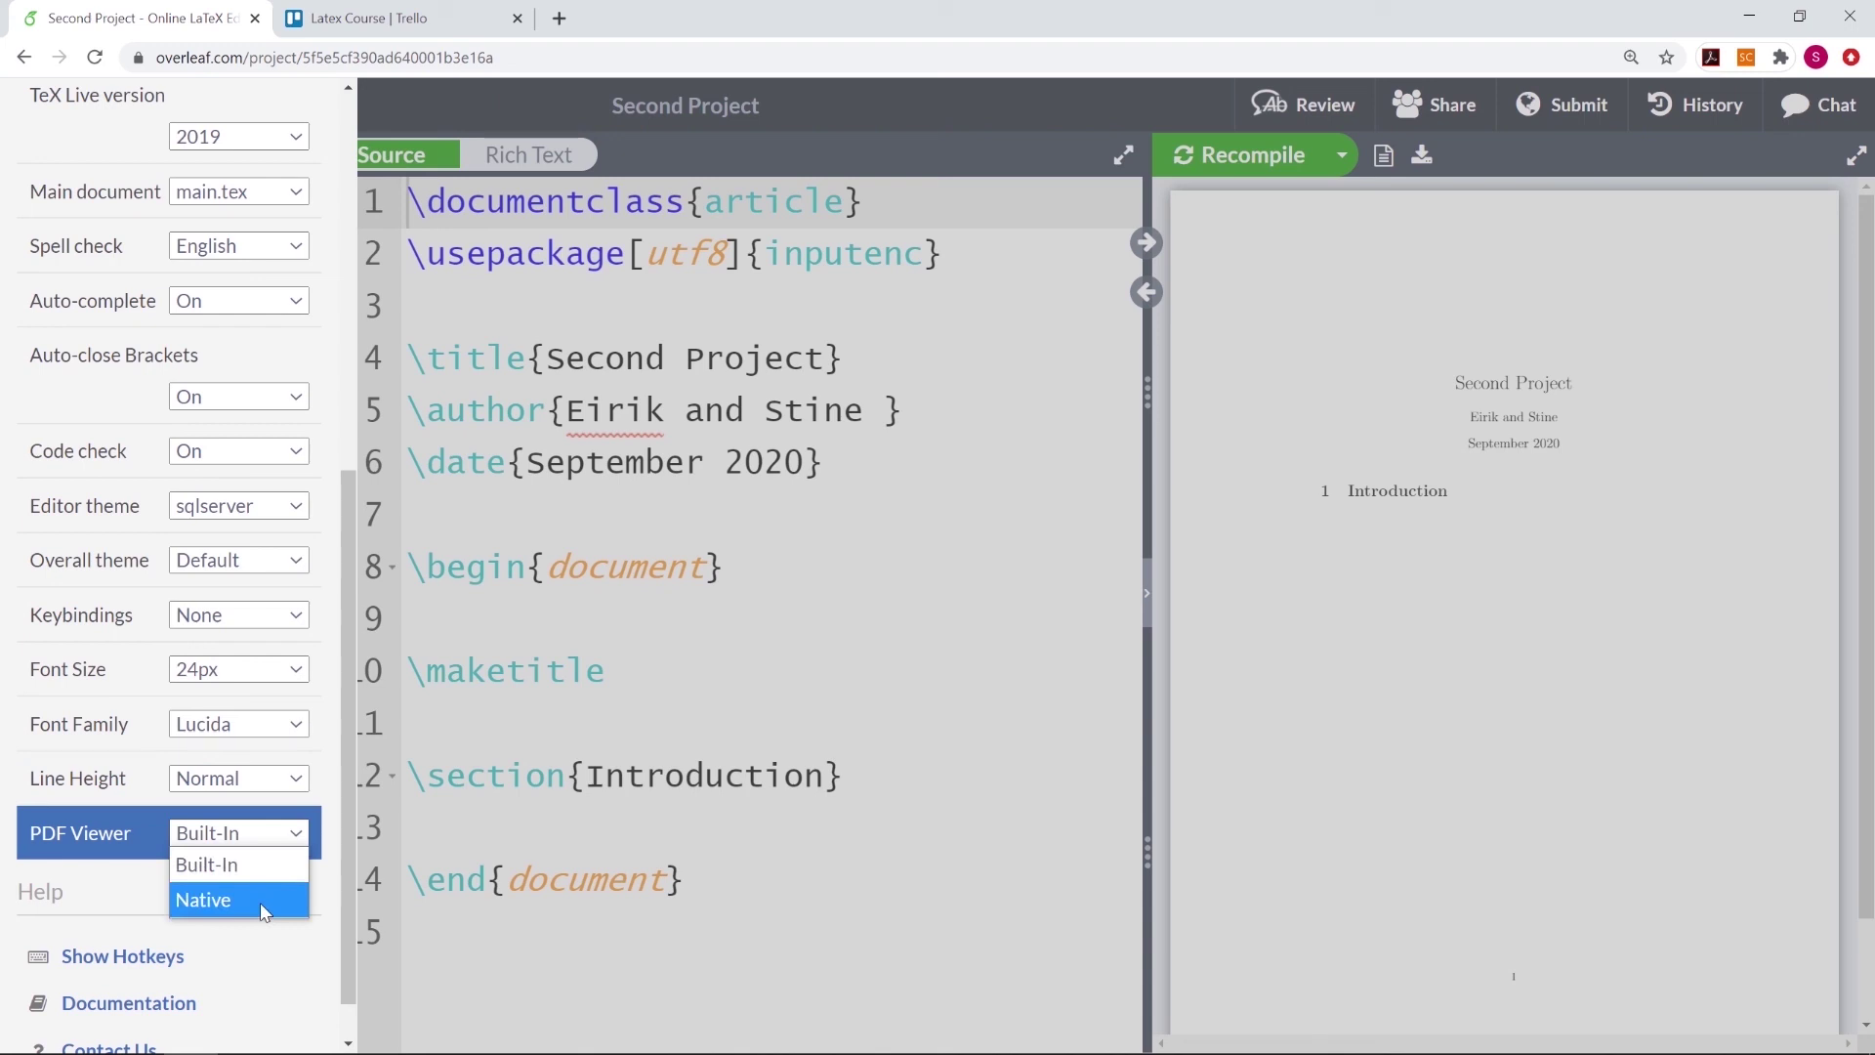
{"action": "scroll", "coordinate": [134, 908], "scroll_direction": "down", "scroll_amount": 1}
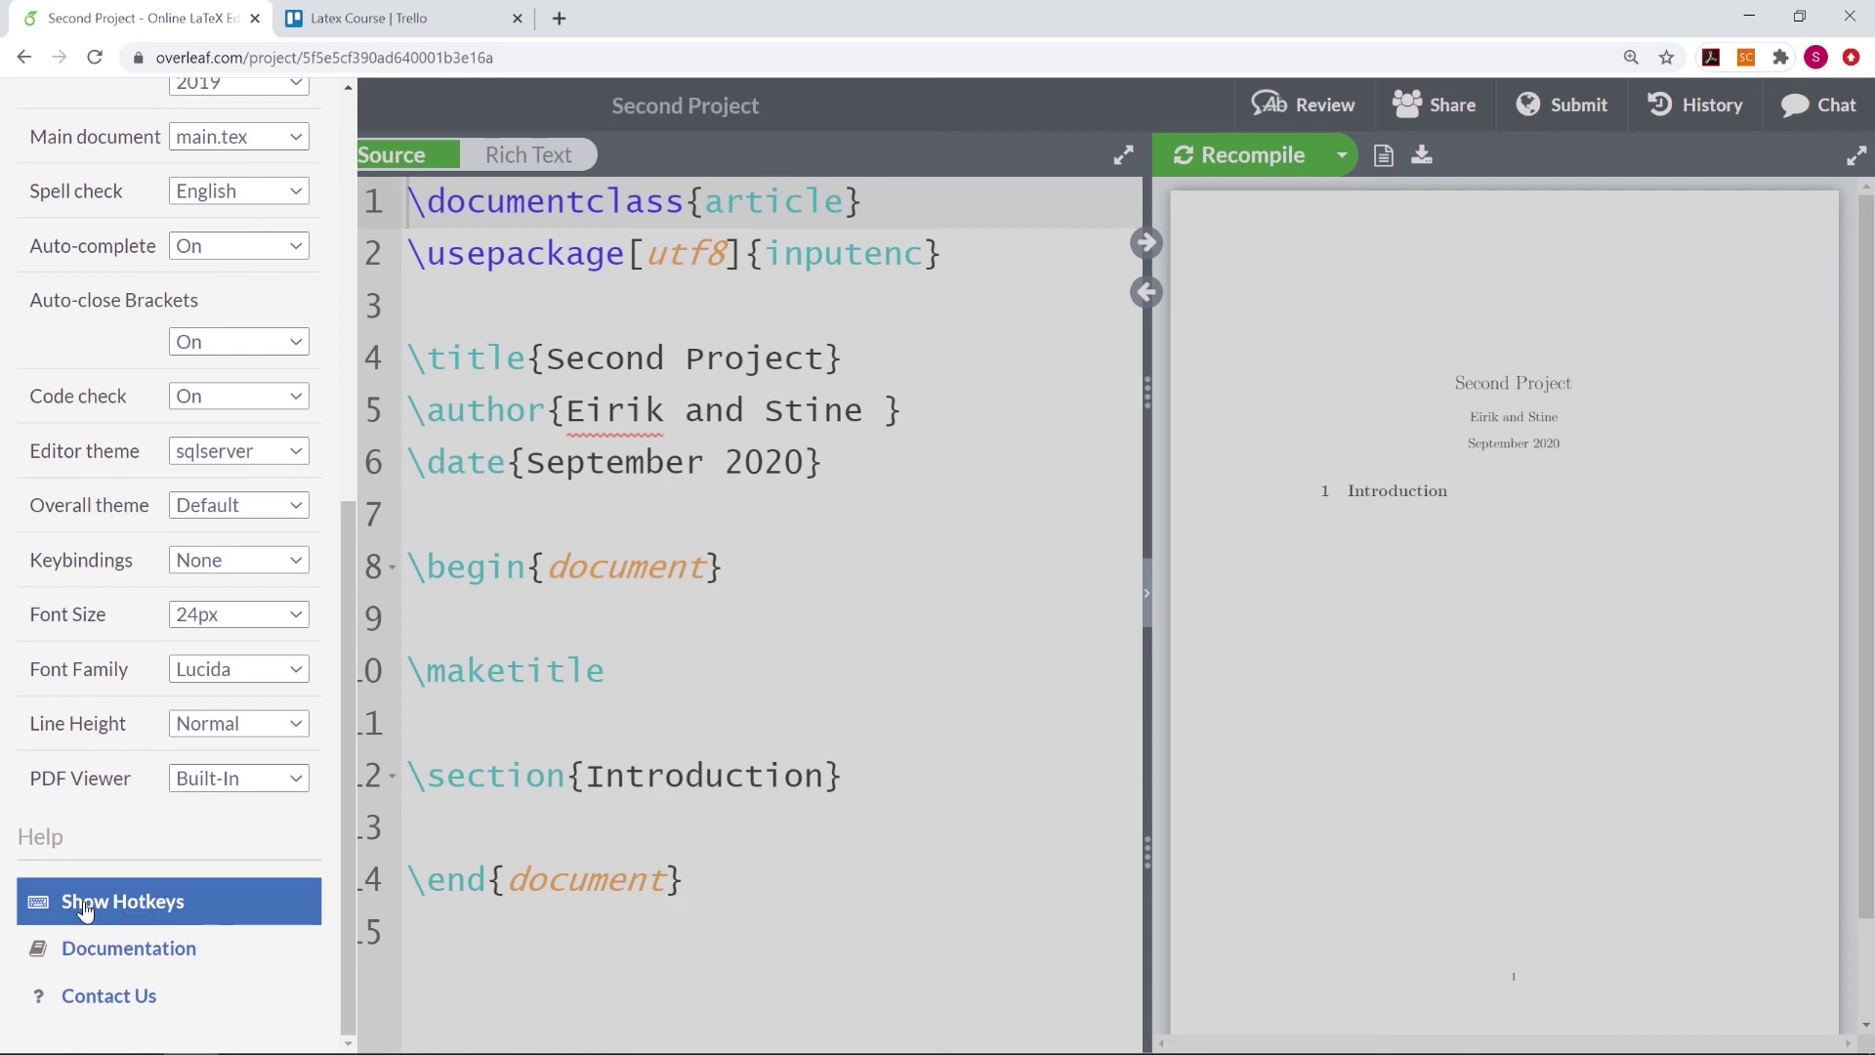
{"action": "left_click", "coordinate": [84, 904]}
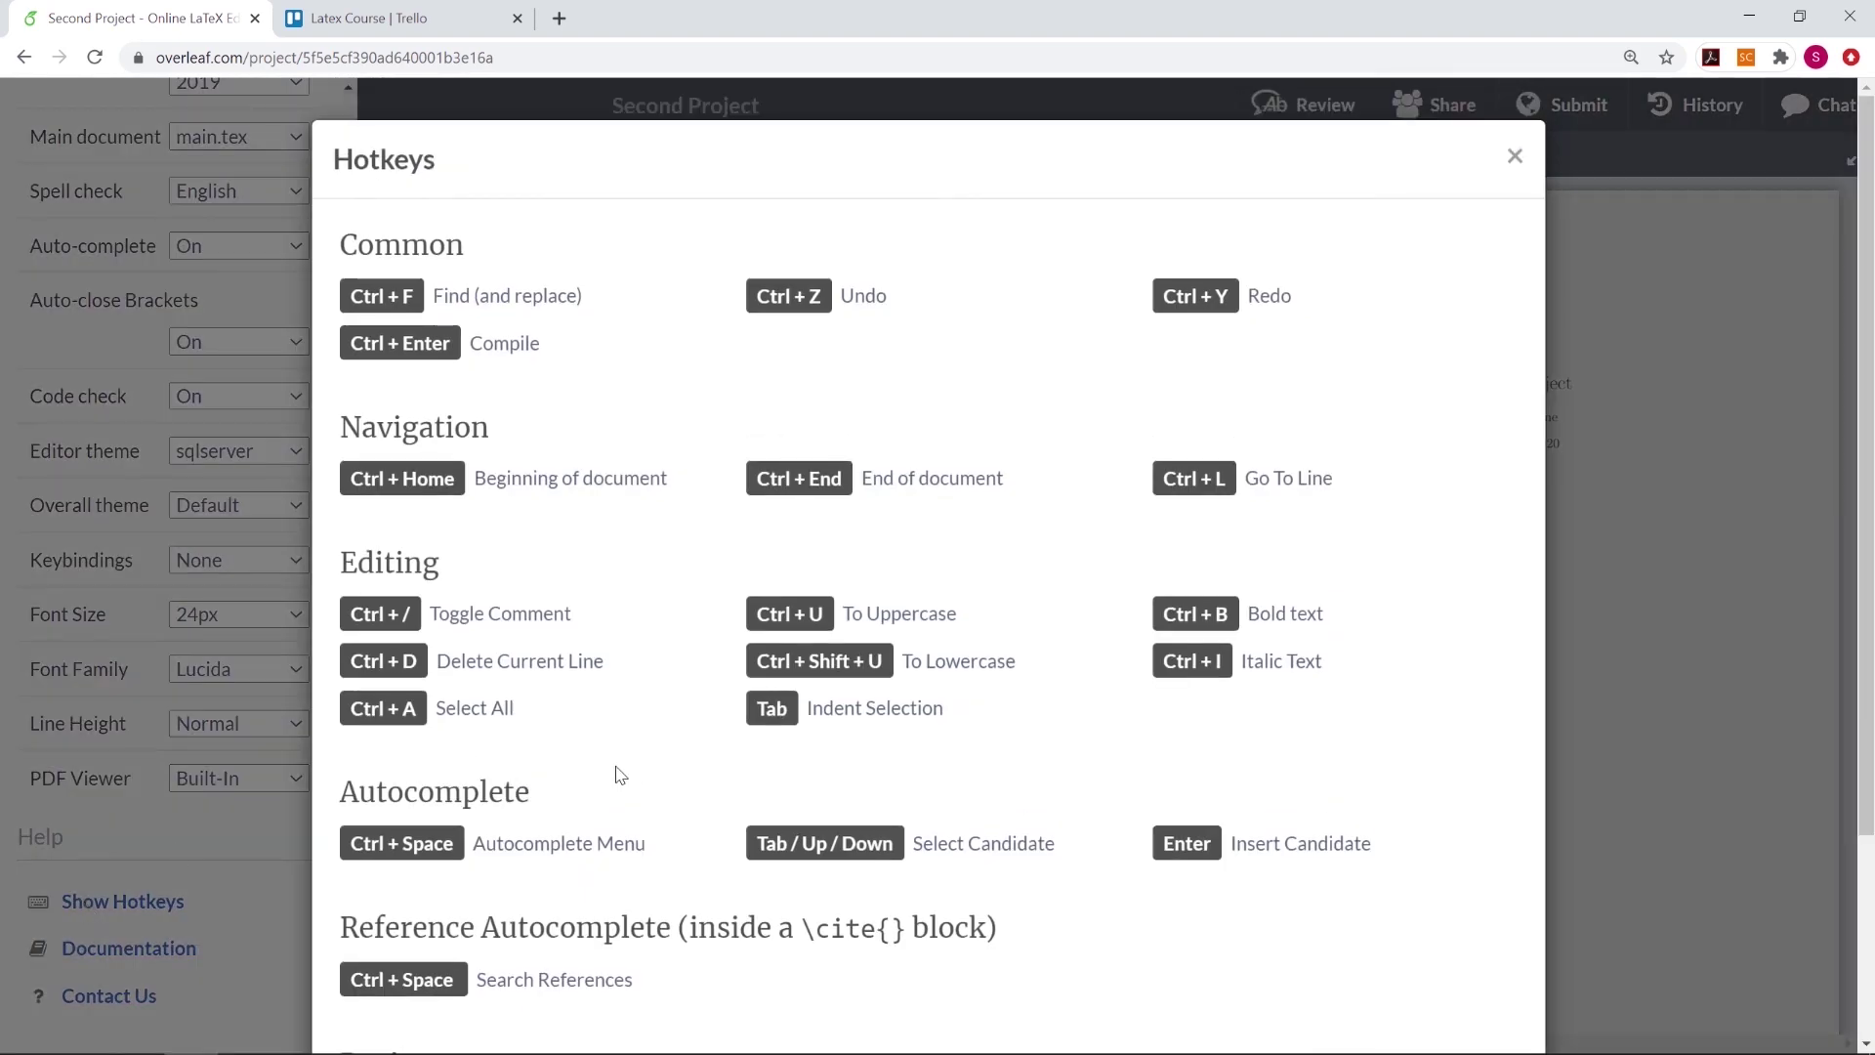
Close the Hotkeys dialog and the Menu panel to return to the editor
{"action": "left_click", "coordinate": [233, 819]}
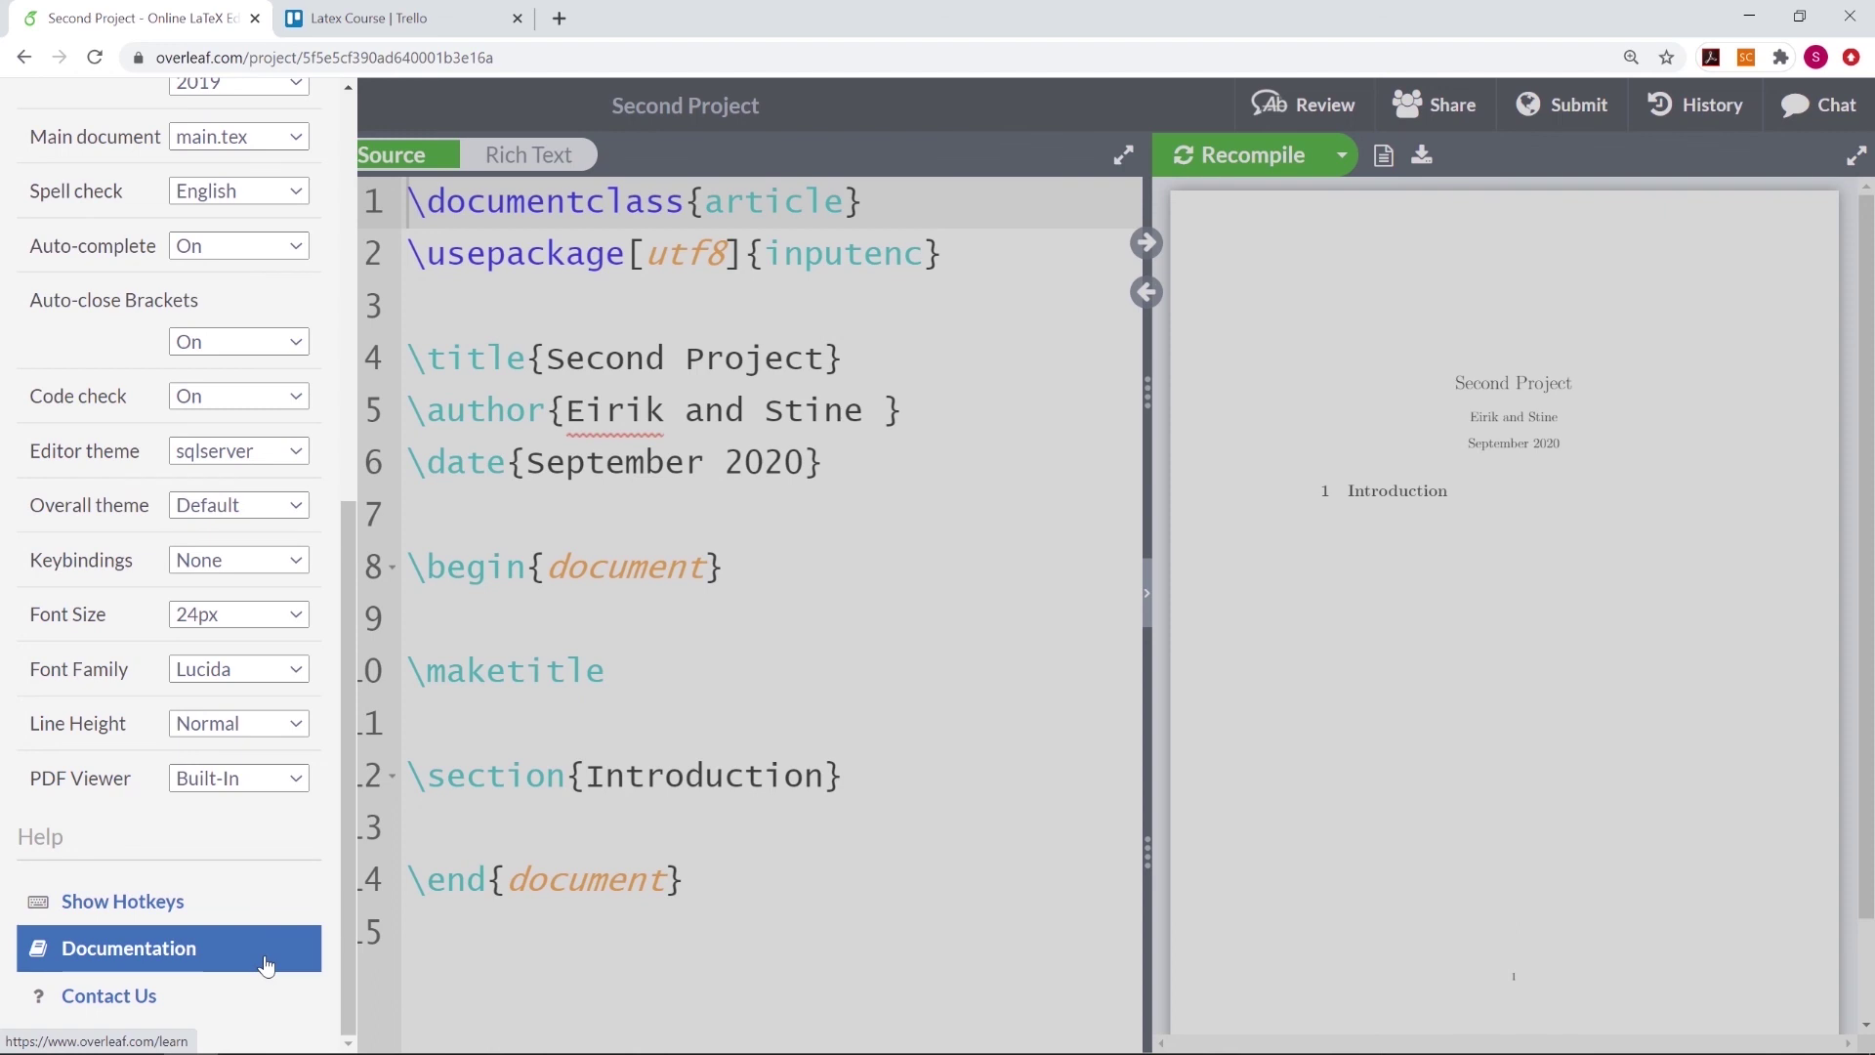
{"action": "left_click", "coordinate": [1325, 361]}
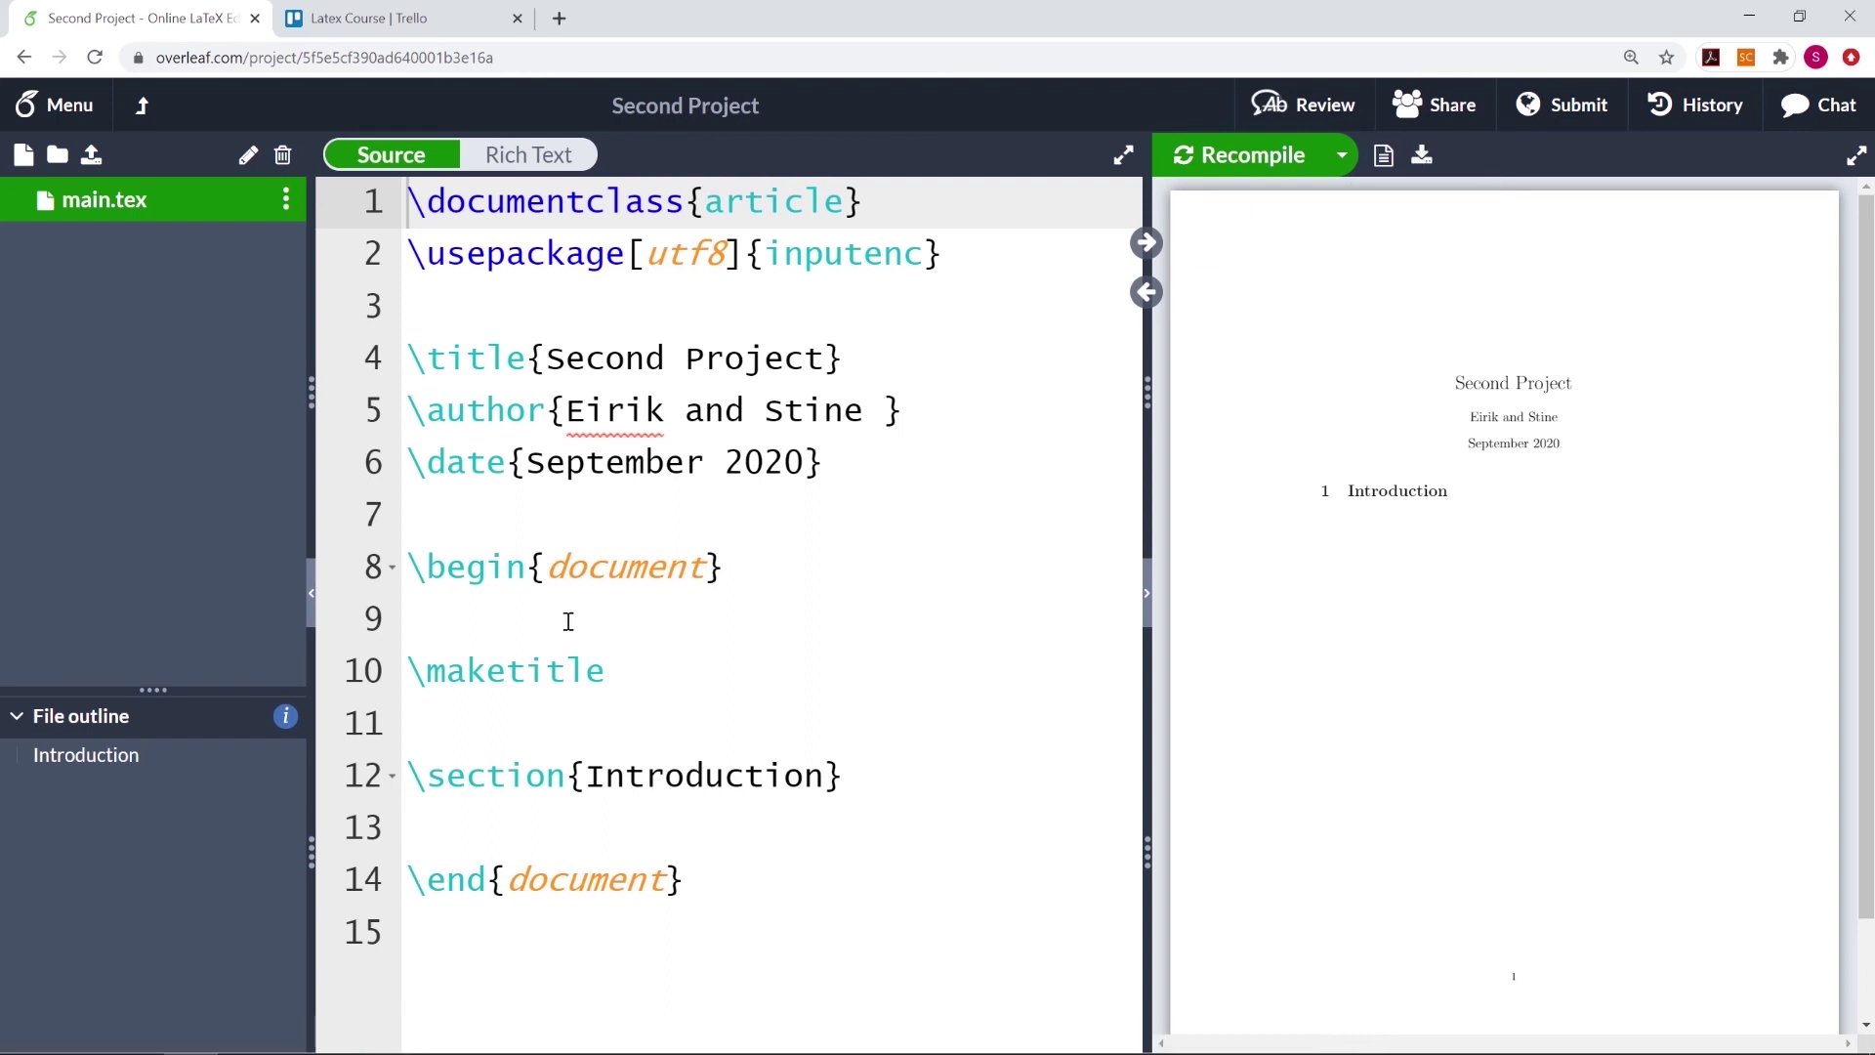
Move the editor/PDF divider left for a wider PDF preview, leaving the file tree collapsed
{"action": "left_click", "coordinate": [310, 600]}
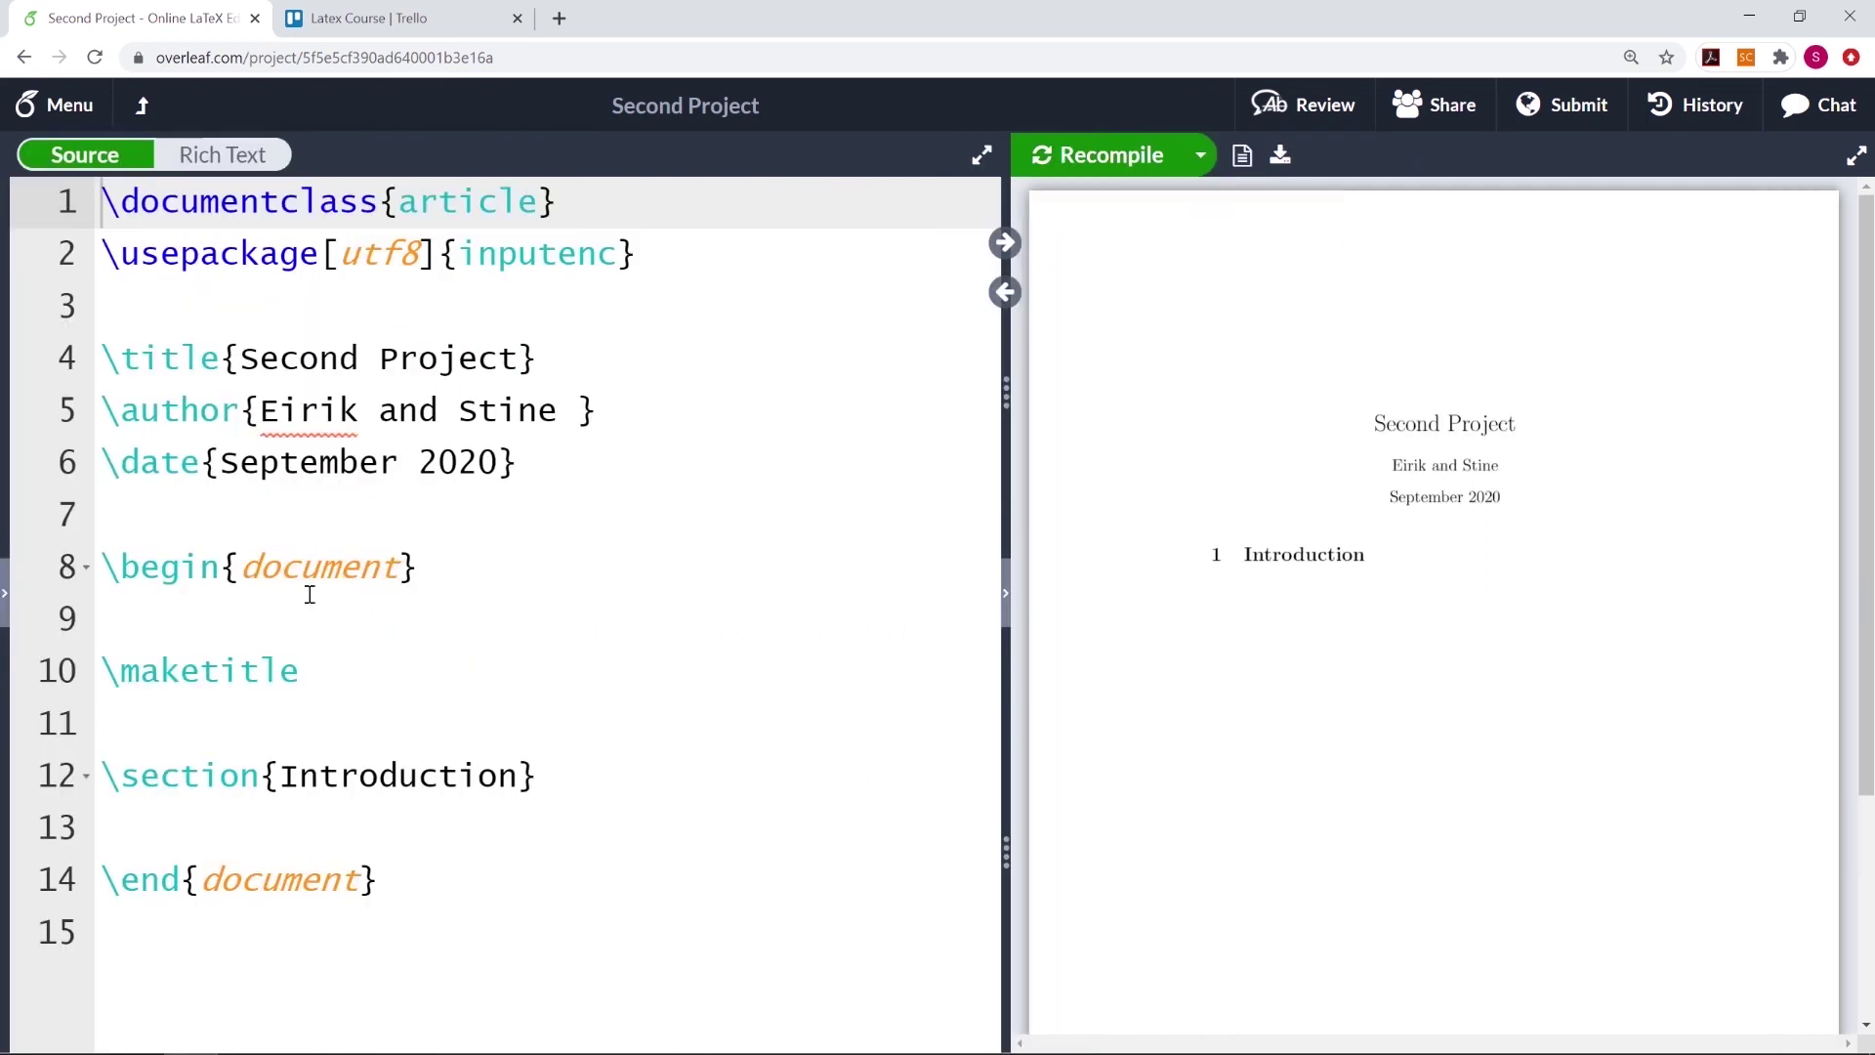
{"action": "left_click", "coordinate": [5, 593]}
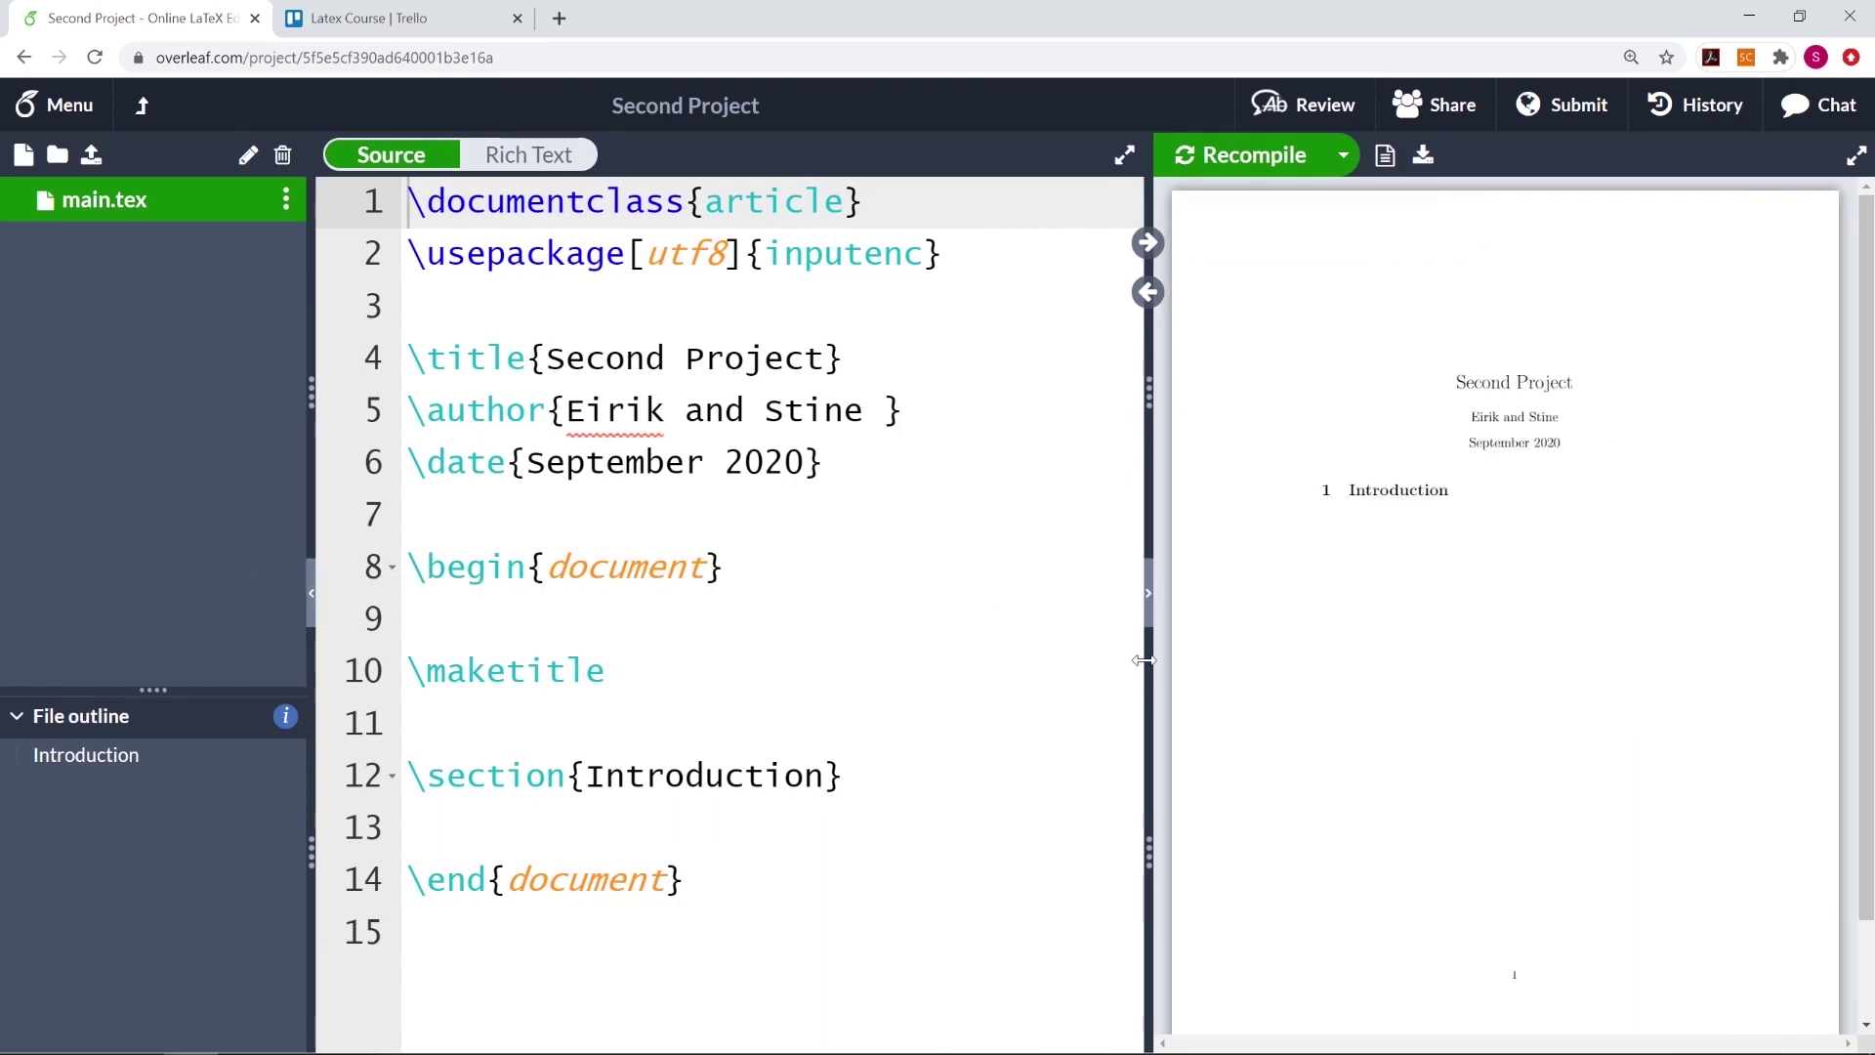
{"action": "left_click_drag", "start_coordinate": [1145, 660], "coordinate": [902, 689]}
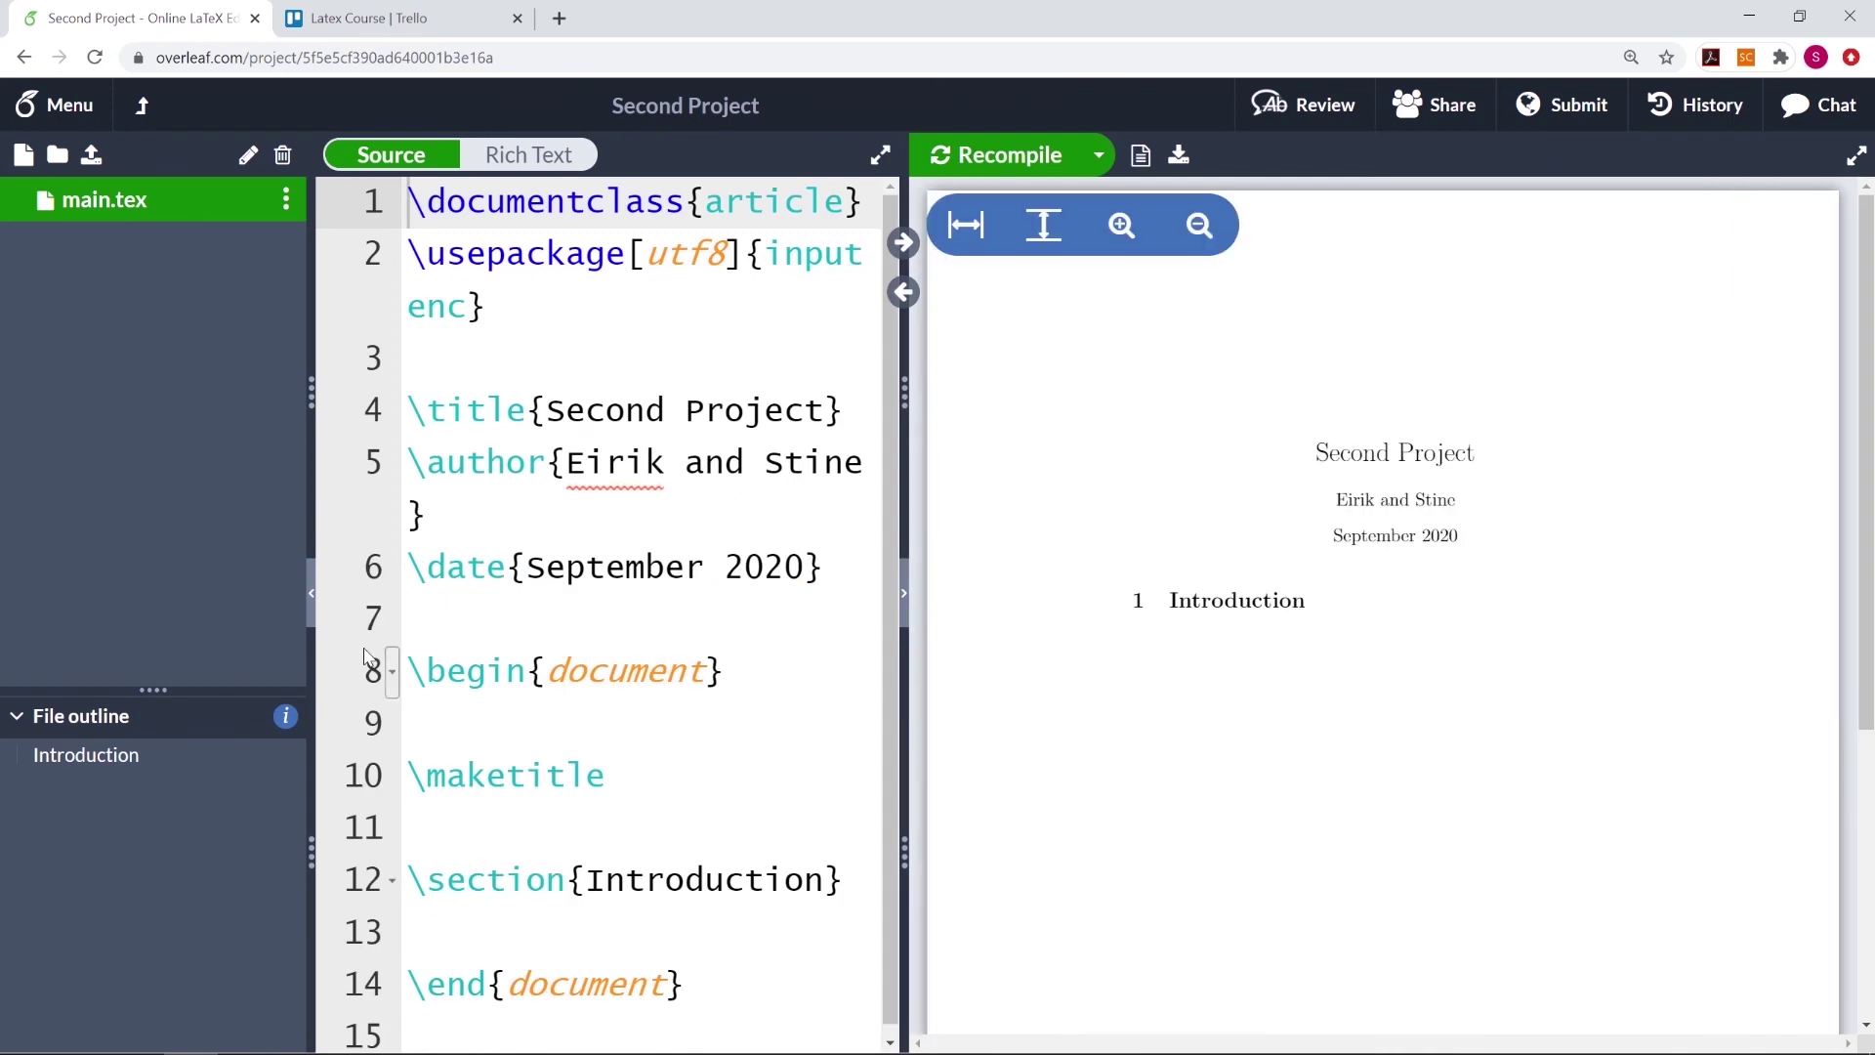
{"action": "left_click", "coordinate": [311, 593]}
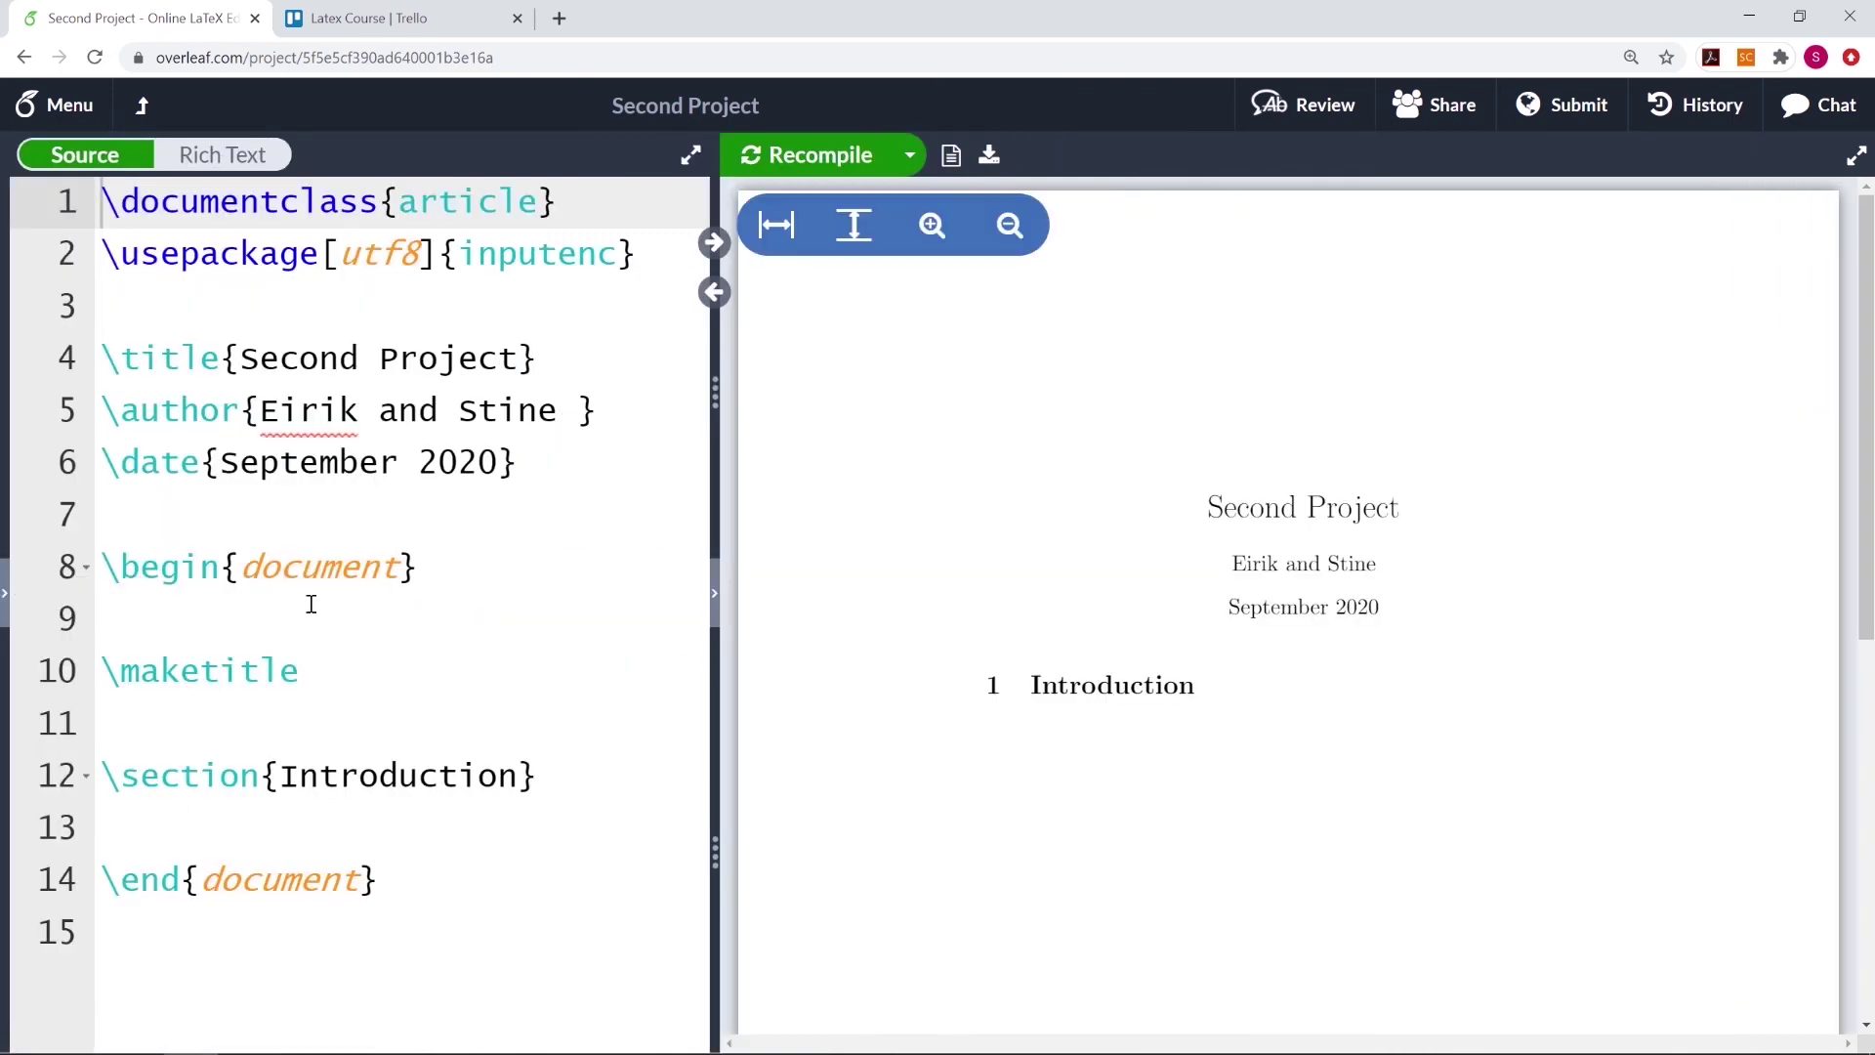